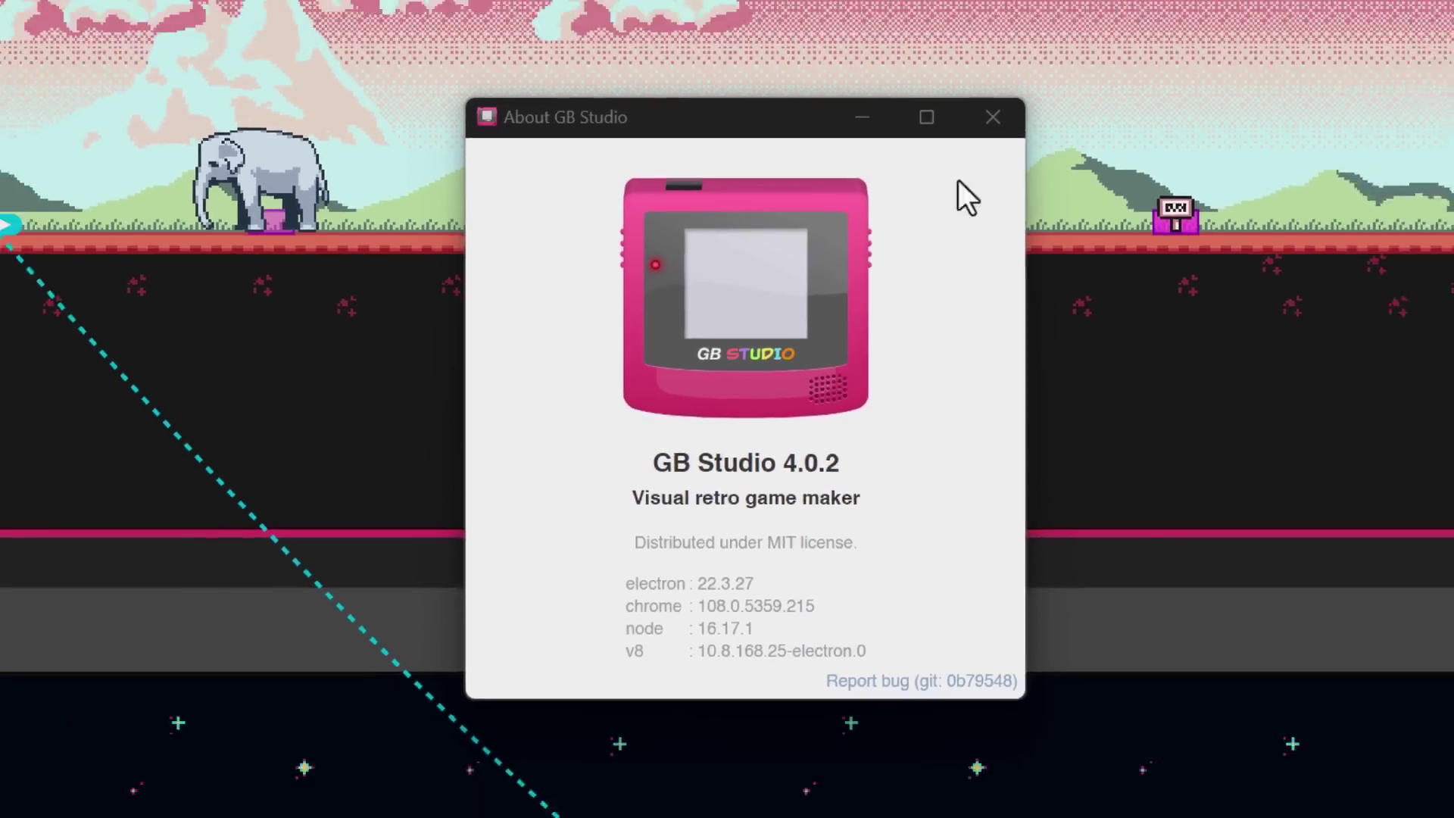
Close the About window and look over the sample project.
{"action": "left_click", "coordinate": [1053, 58]}
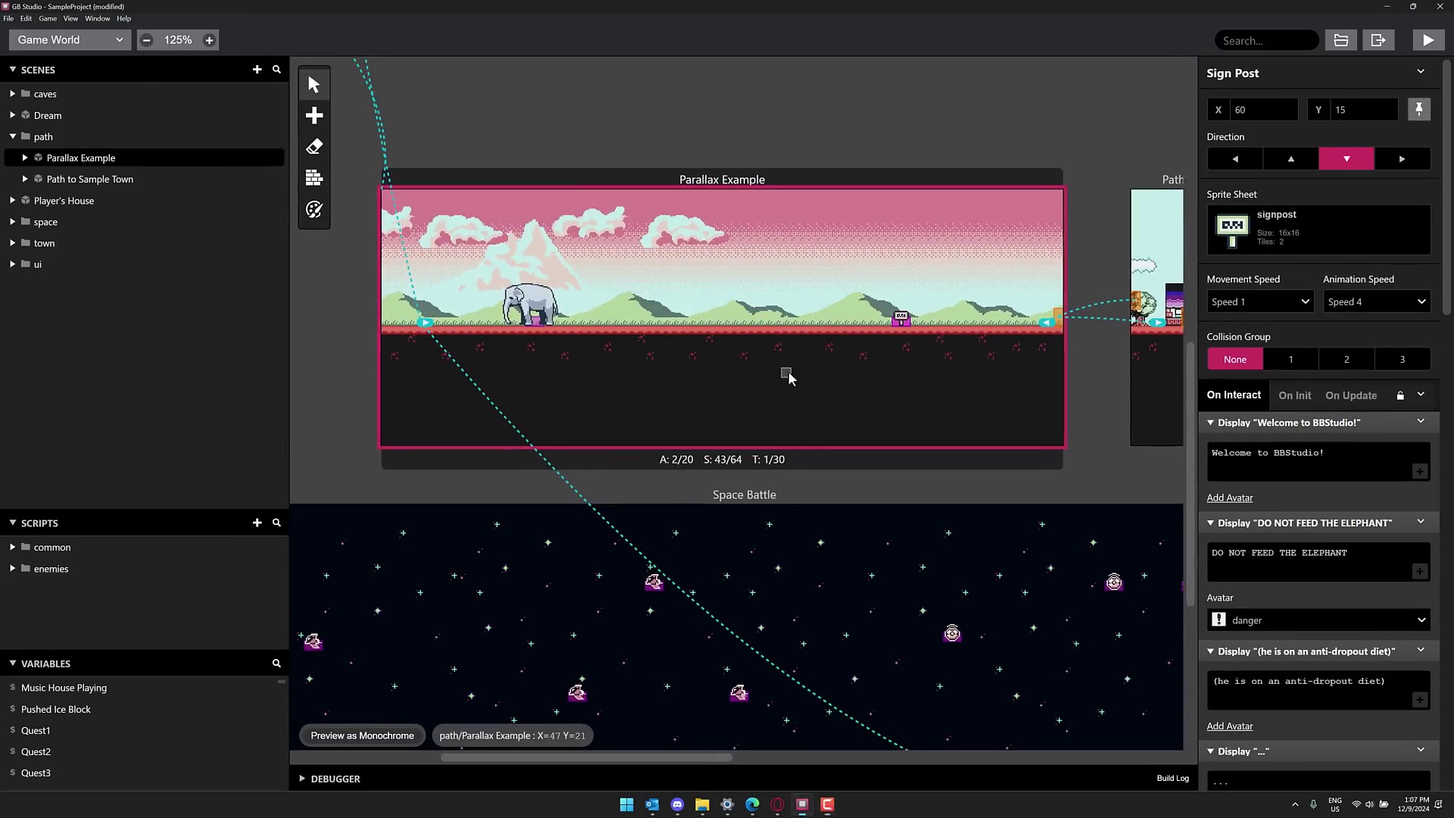
{"action": "scroll", "coordinate": [796, 379], "scroll_direction": "up", "scroll_amount": 5}
{"action": "scroll", "coordinate": [742, 423], "scroll_direction": "down", "scroll_amount": 5}
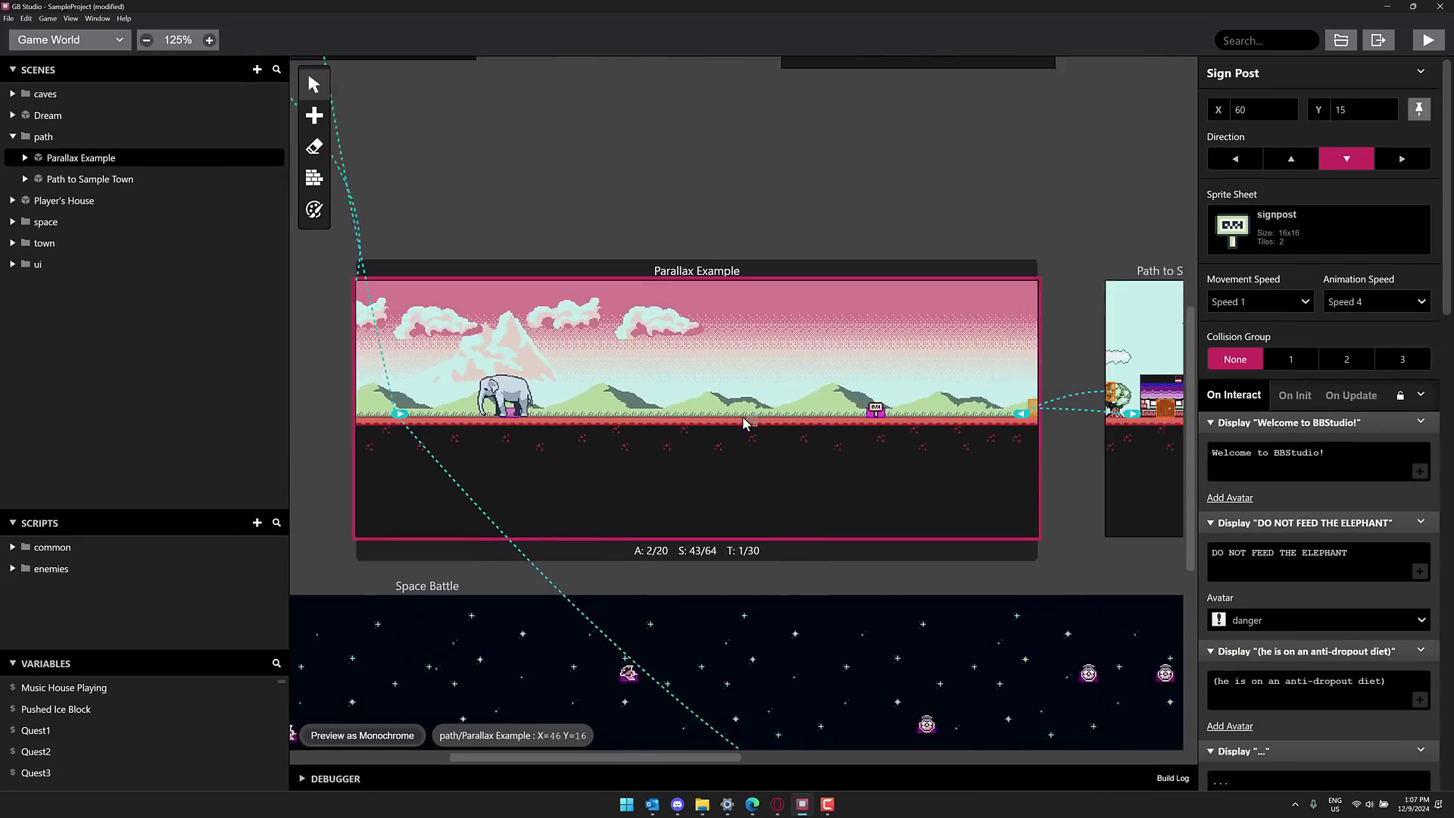
{"action": "scroll", "coordinate": [743, 423], "scroll_direction": "down", "scroll_amount": 2}
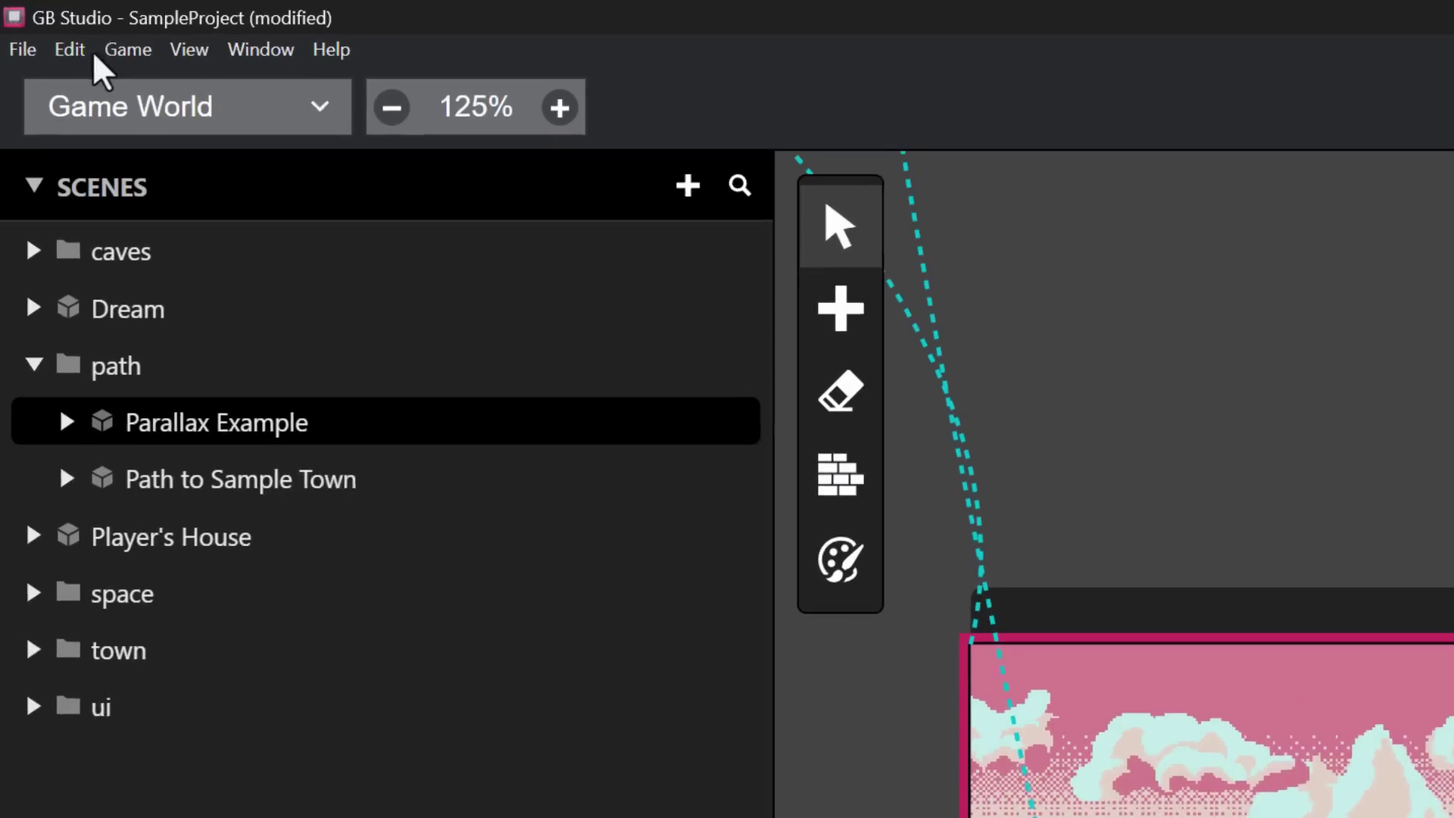
Export the sample project as a ROM, producing game.nes in the rom folder.
{"action": "left_click", "coordinate": [47, 19]}
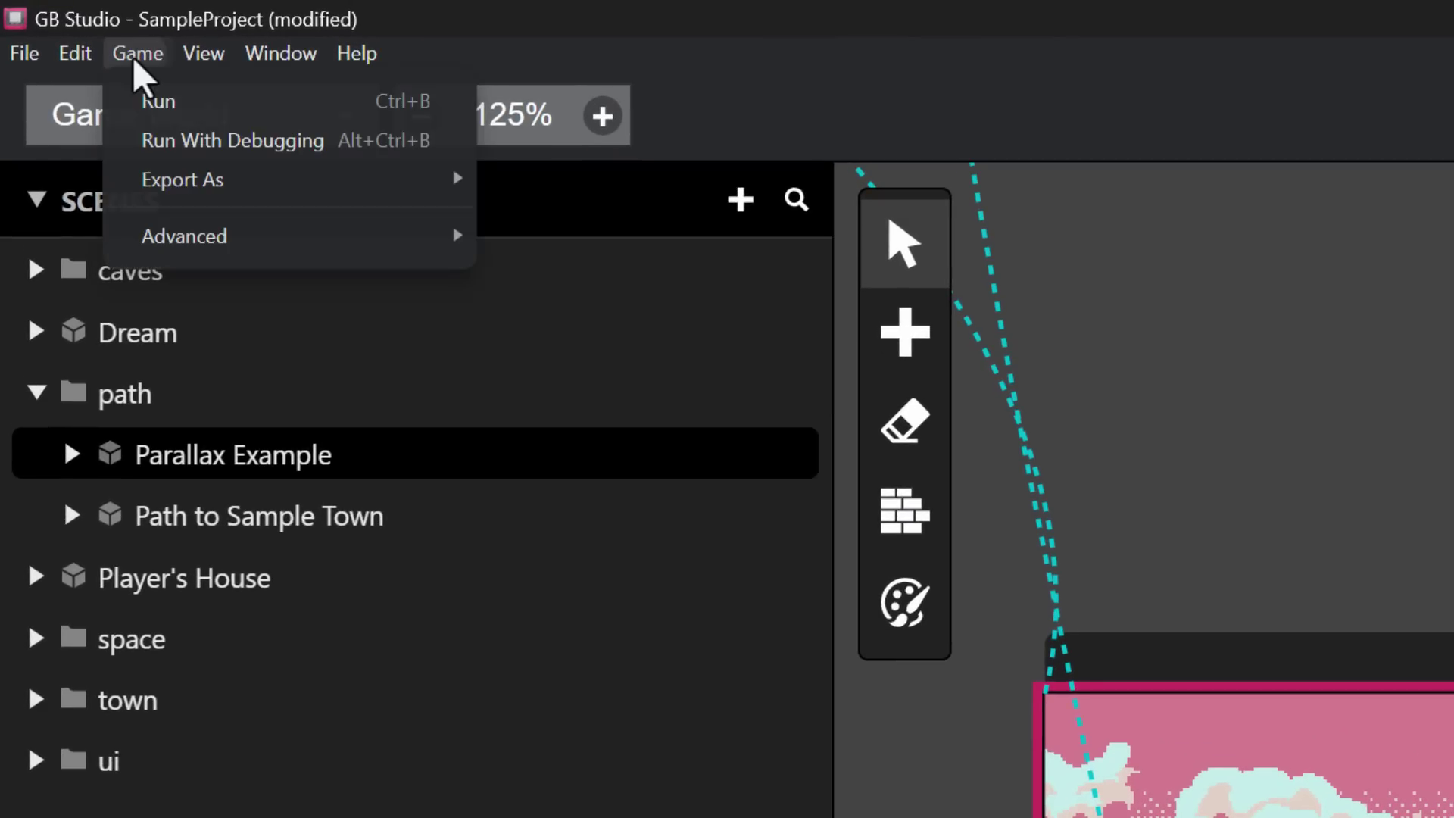
{"action": "mouse_move", "coordinate": [184, 194]}
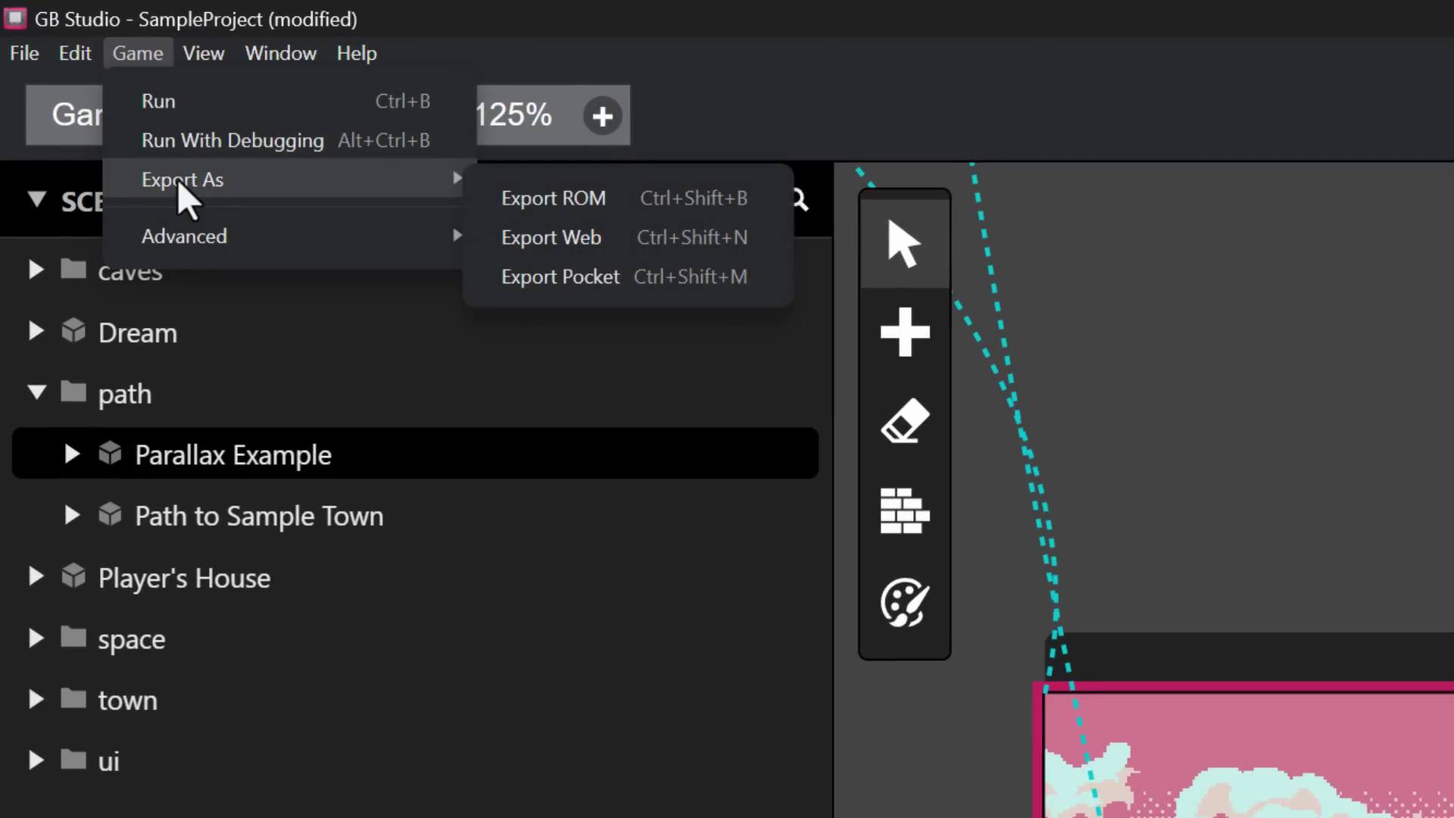
{"action": "left_click", "coordinate": [506, 202]}
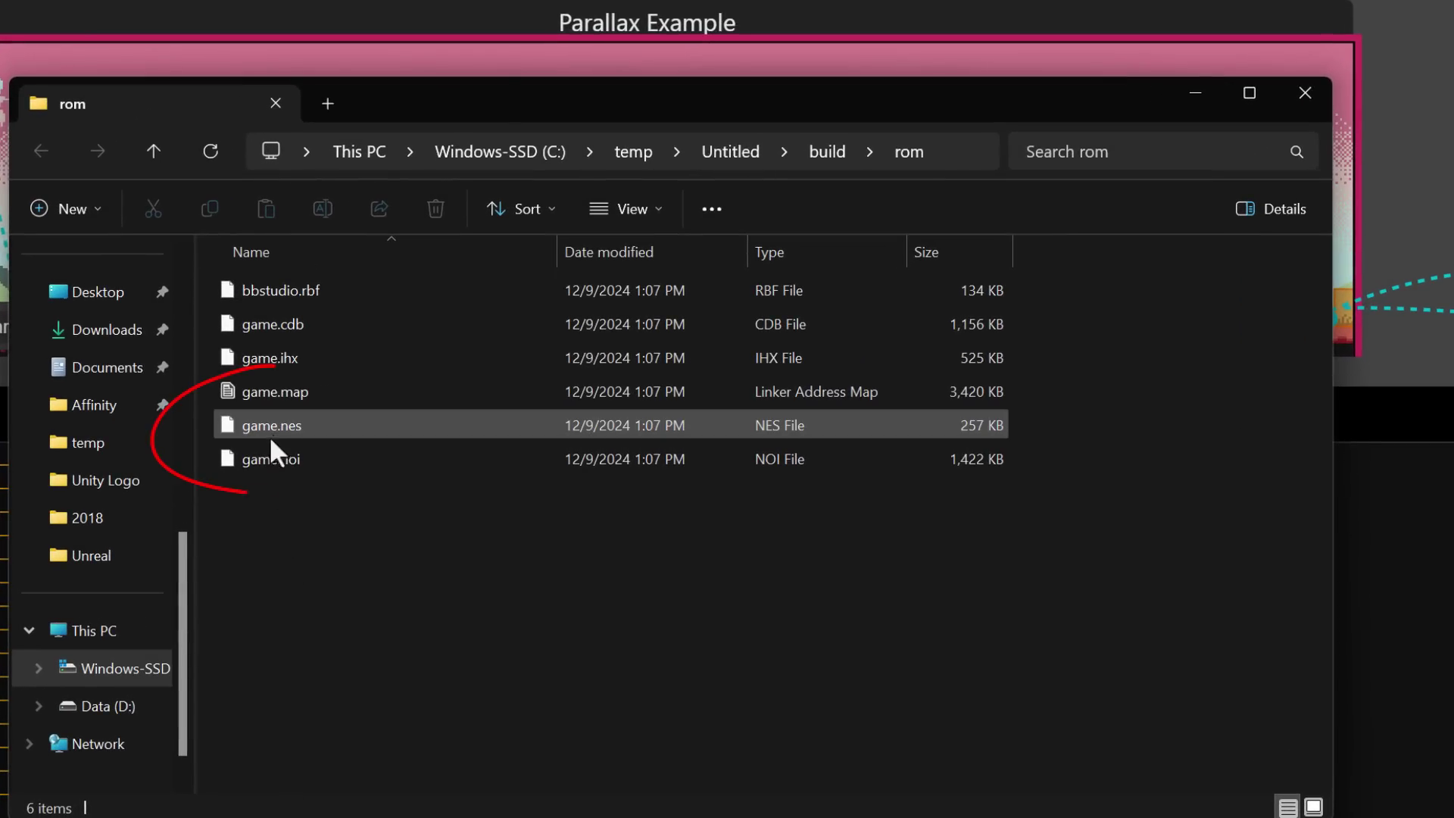
Select game.nes (257 KB) in the rom folder and move the Explorer window aside to reveal the log.
{"action": "left_click", "coordinate": [270, 424]}
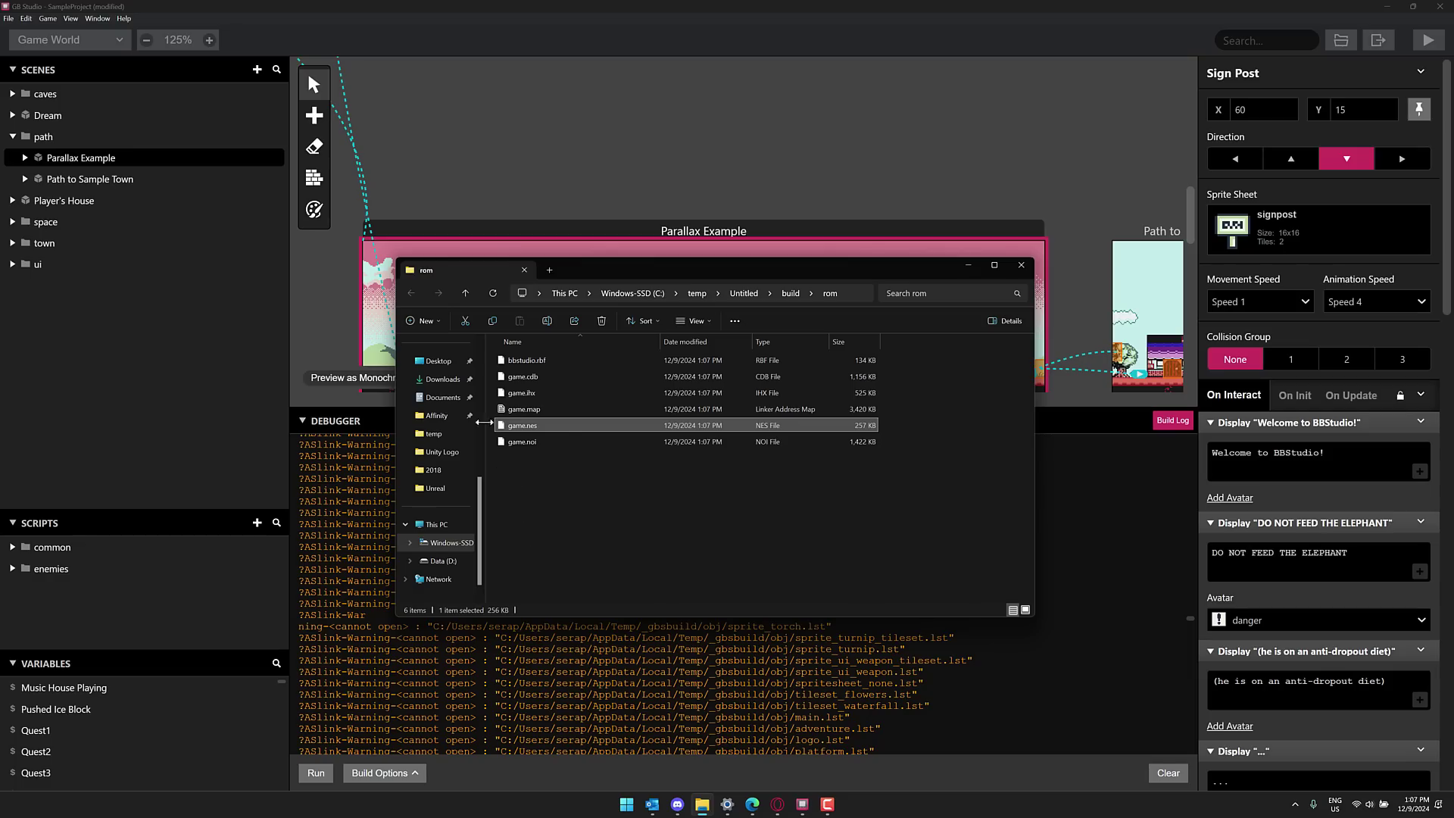
{"action": "left_click_drag", "start_coordinate": [615, 271], "coordinate": [380, 190]}
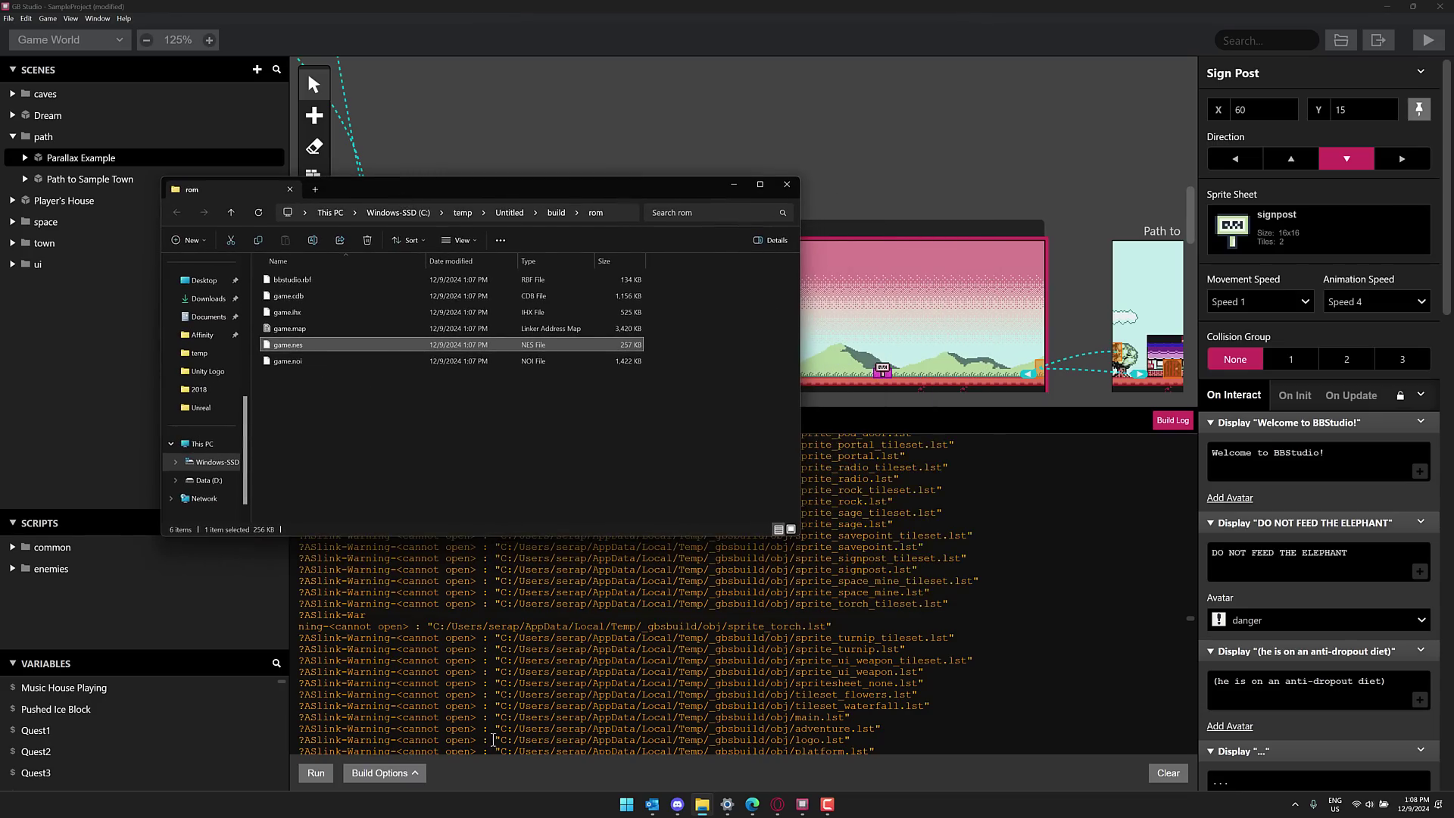
{"action": "left_click_drag", "start_coordinate": [617, 195], "coordinate": [523, 230]}
Launch game.nes in Mesen by dropping it onto Mesen.exe in the Mesen.Windows folder.
{"action": "mouse_move", "coordinate": [705, 809]}
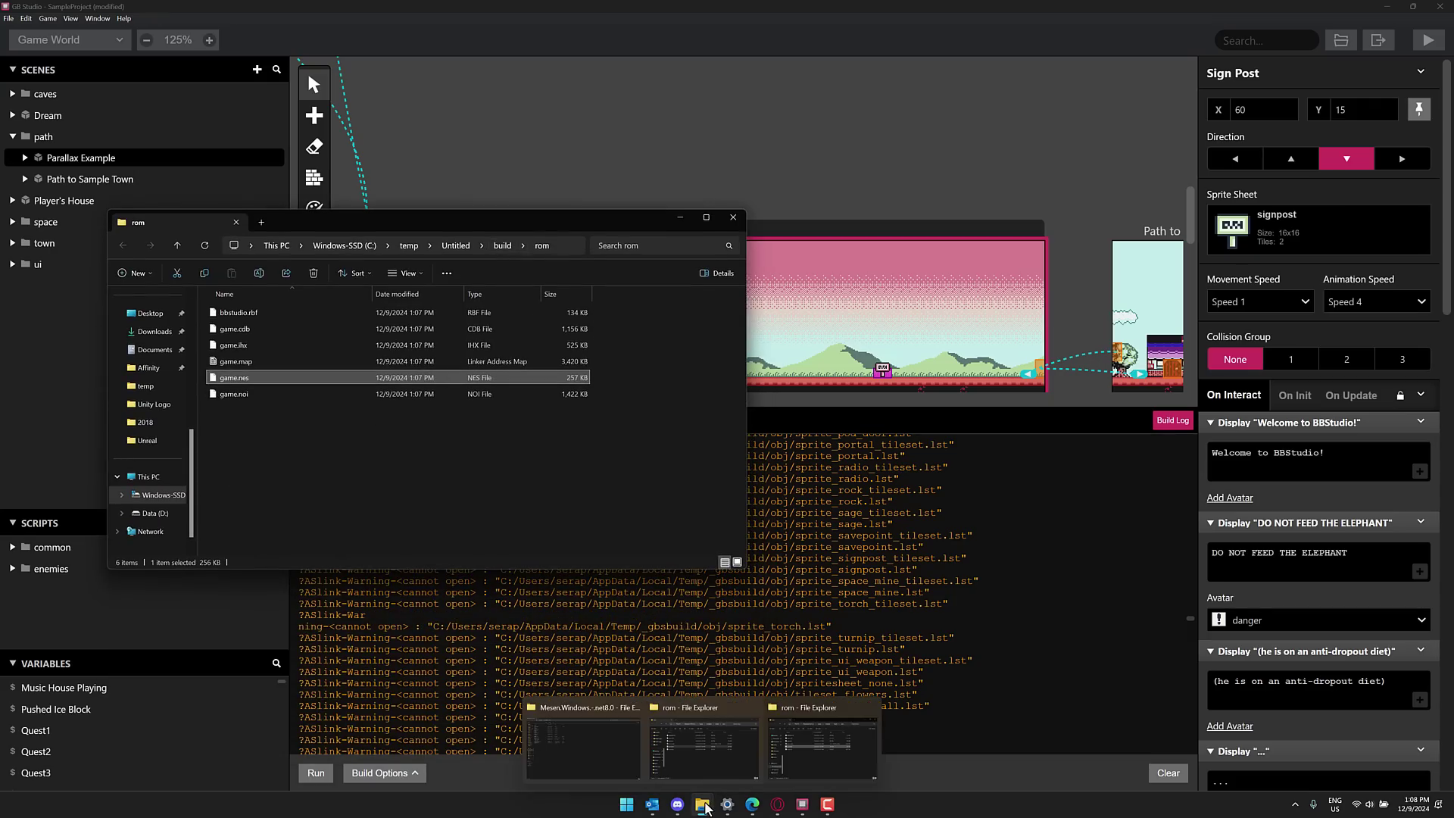
{"action": "left_click", "coordinate": [547, 712]}
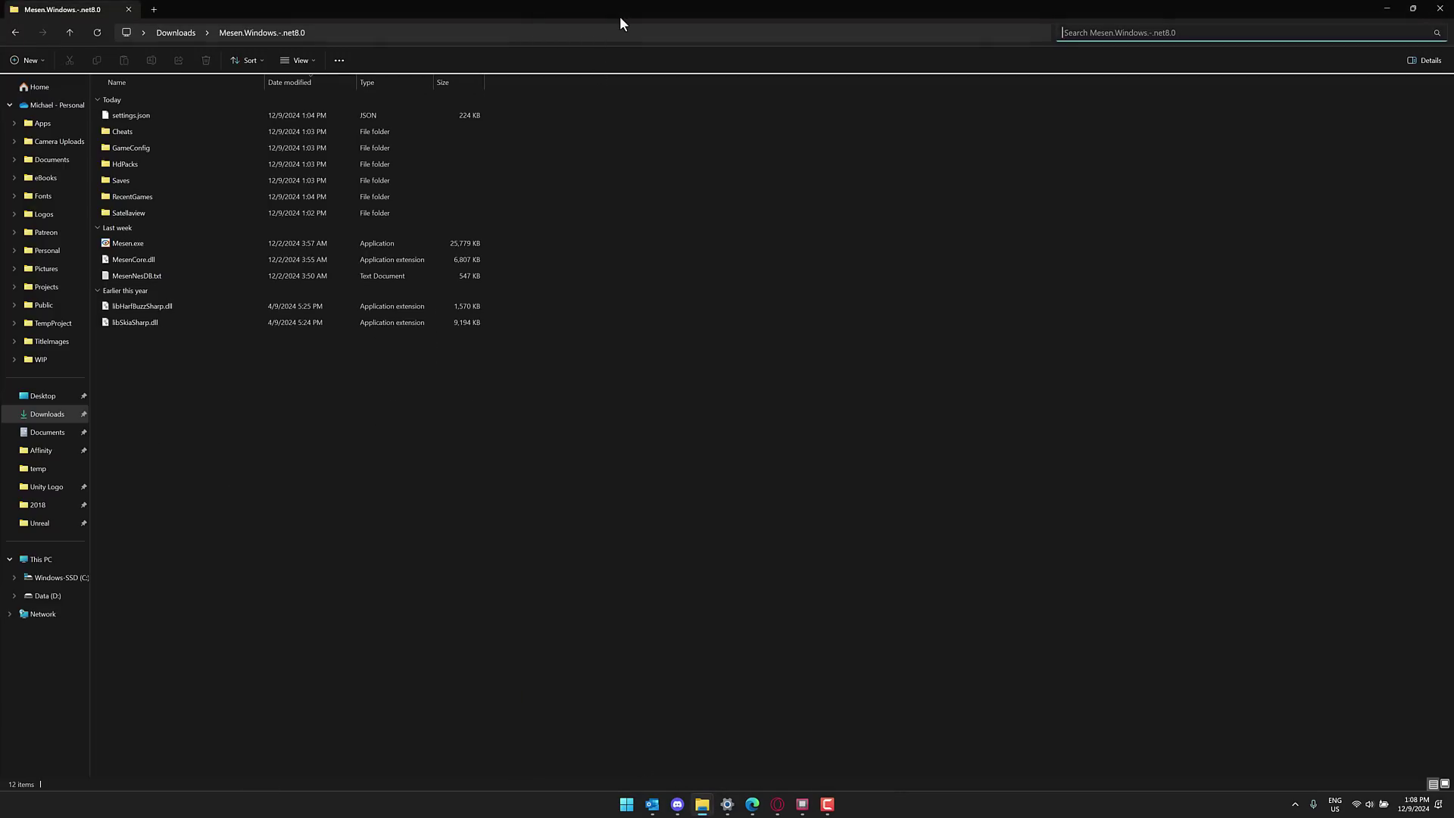
{"action": "left_click_drag", "start_coordinate": [604, 18], "coordinate": [1217, 235]}
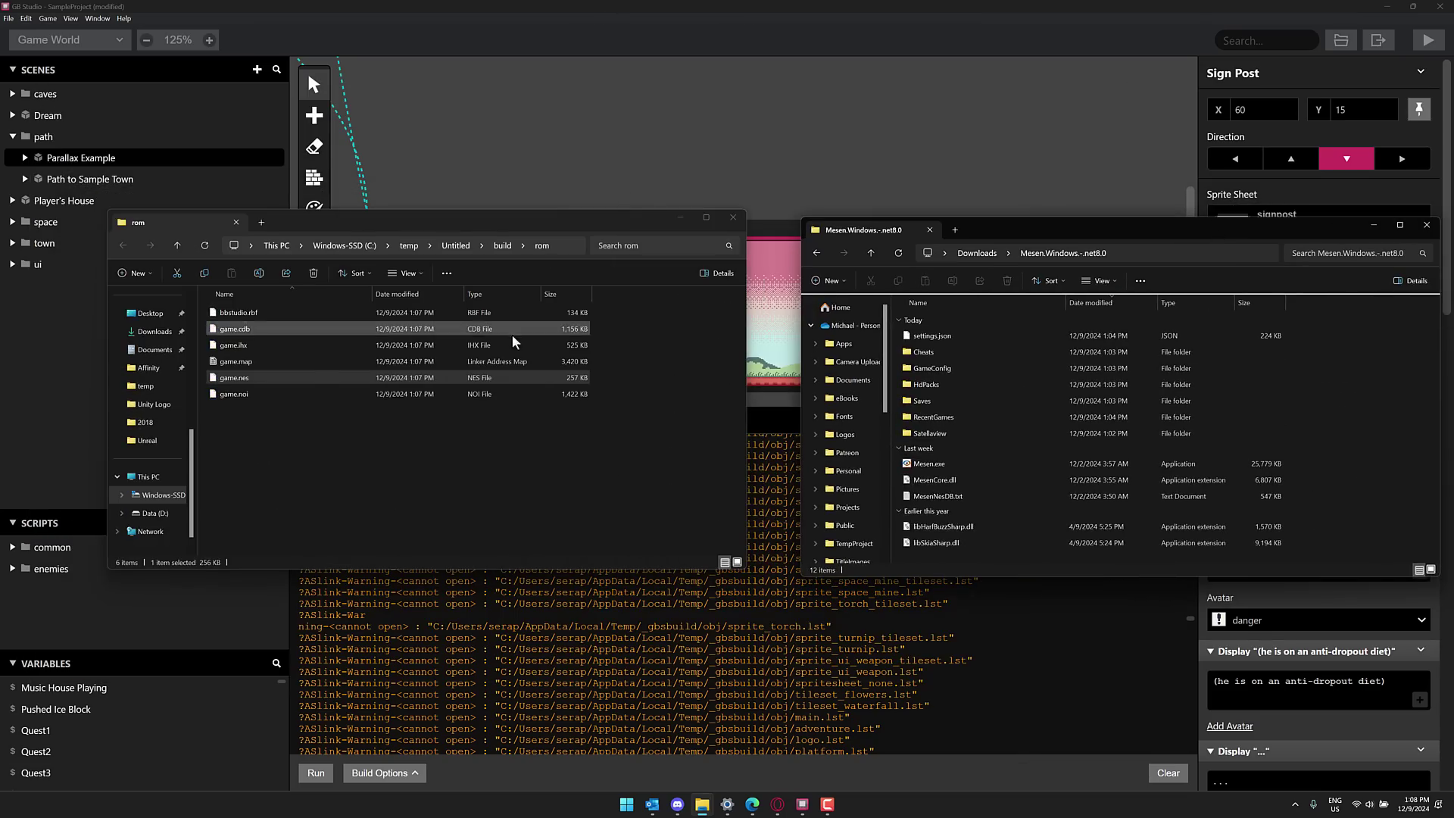
{"action": "left_click_drag", "start_coordinate": [239, 386], "coordinate": [936, 466]}
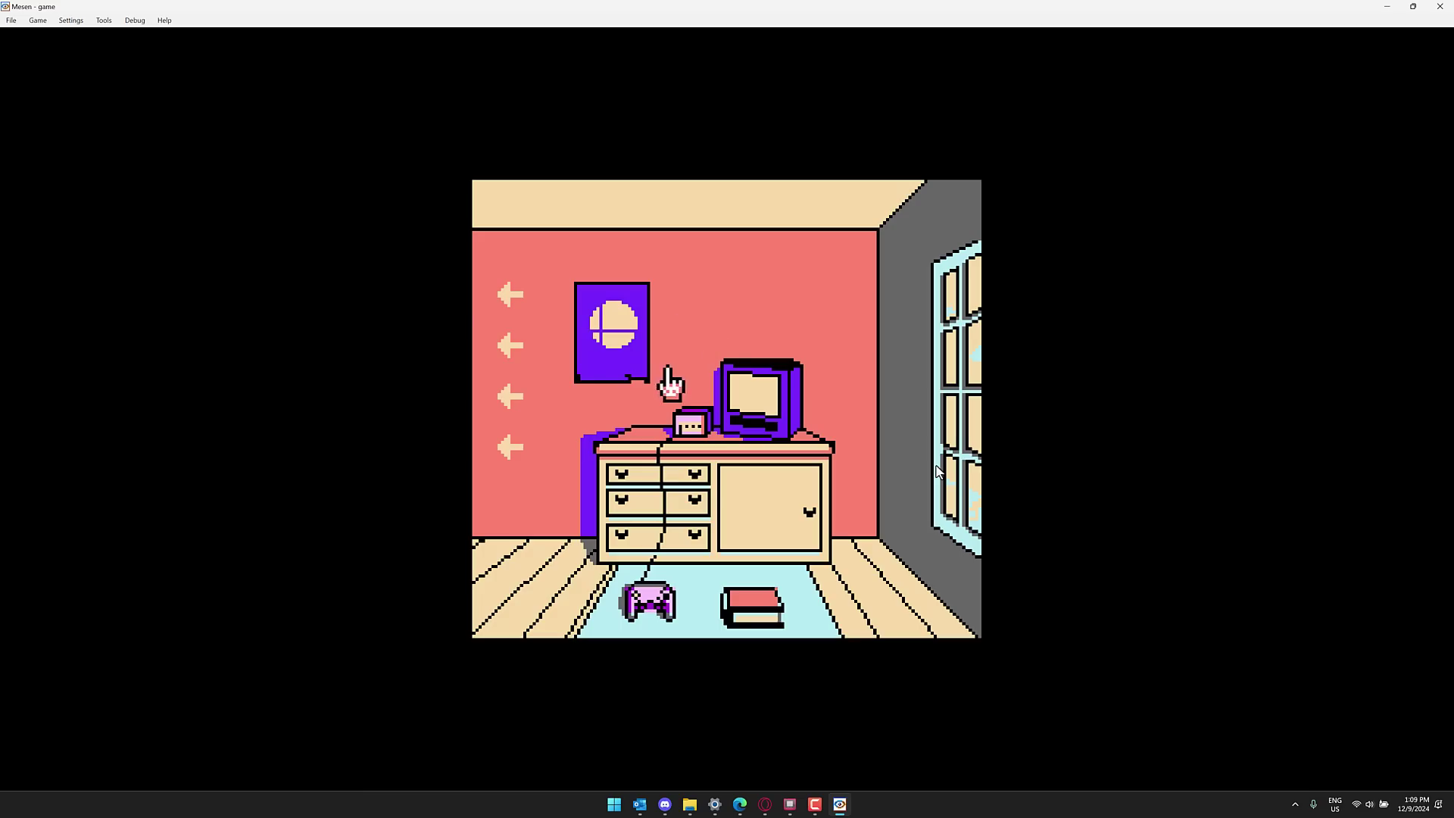
Inspect the bedroom TV and read through its message.
{"action": "key", "text": "Right"}
{"action": "key", "text": "z"}
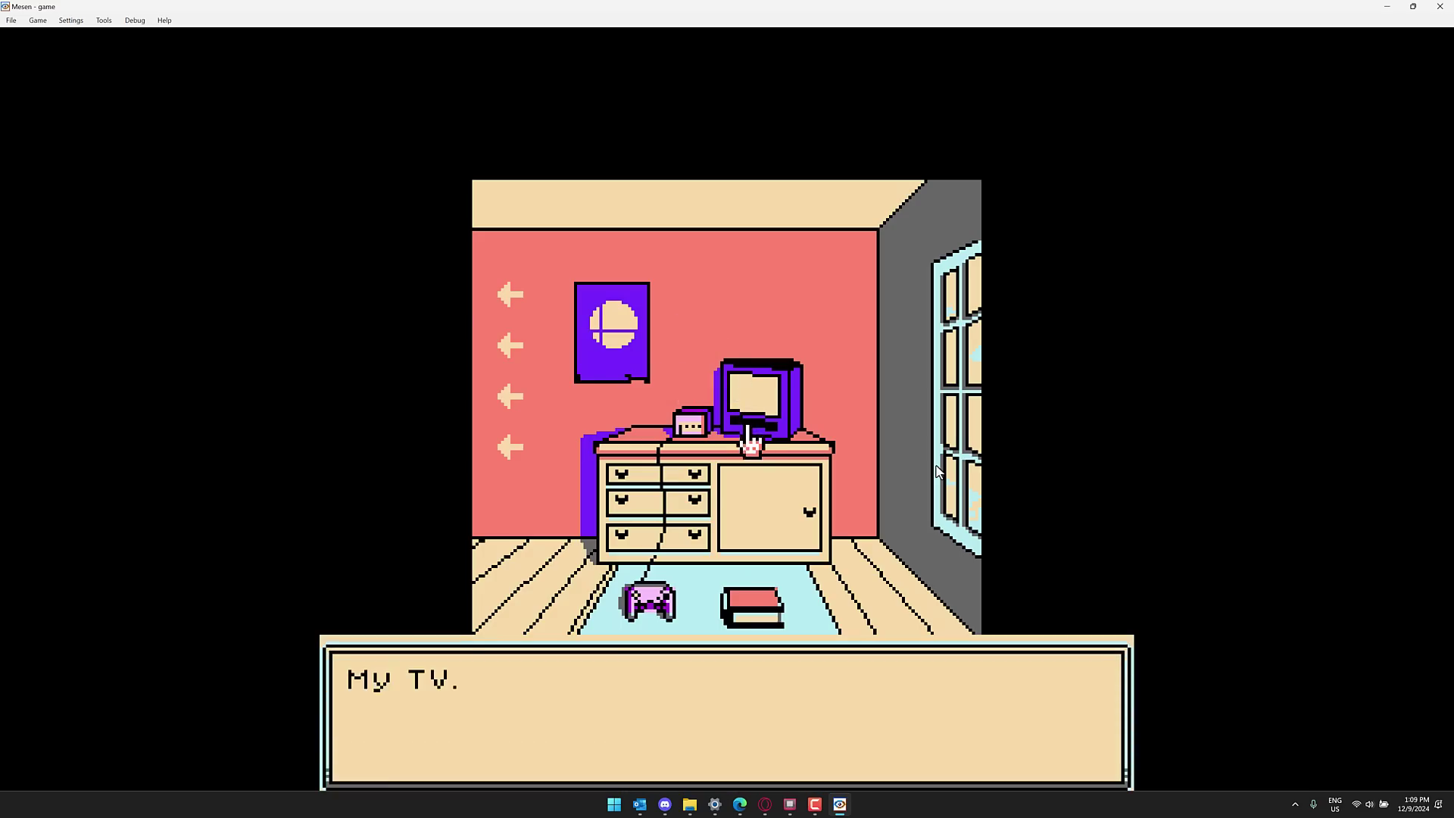
{"action": "key", "text": "z"}
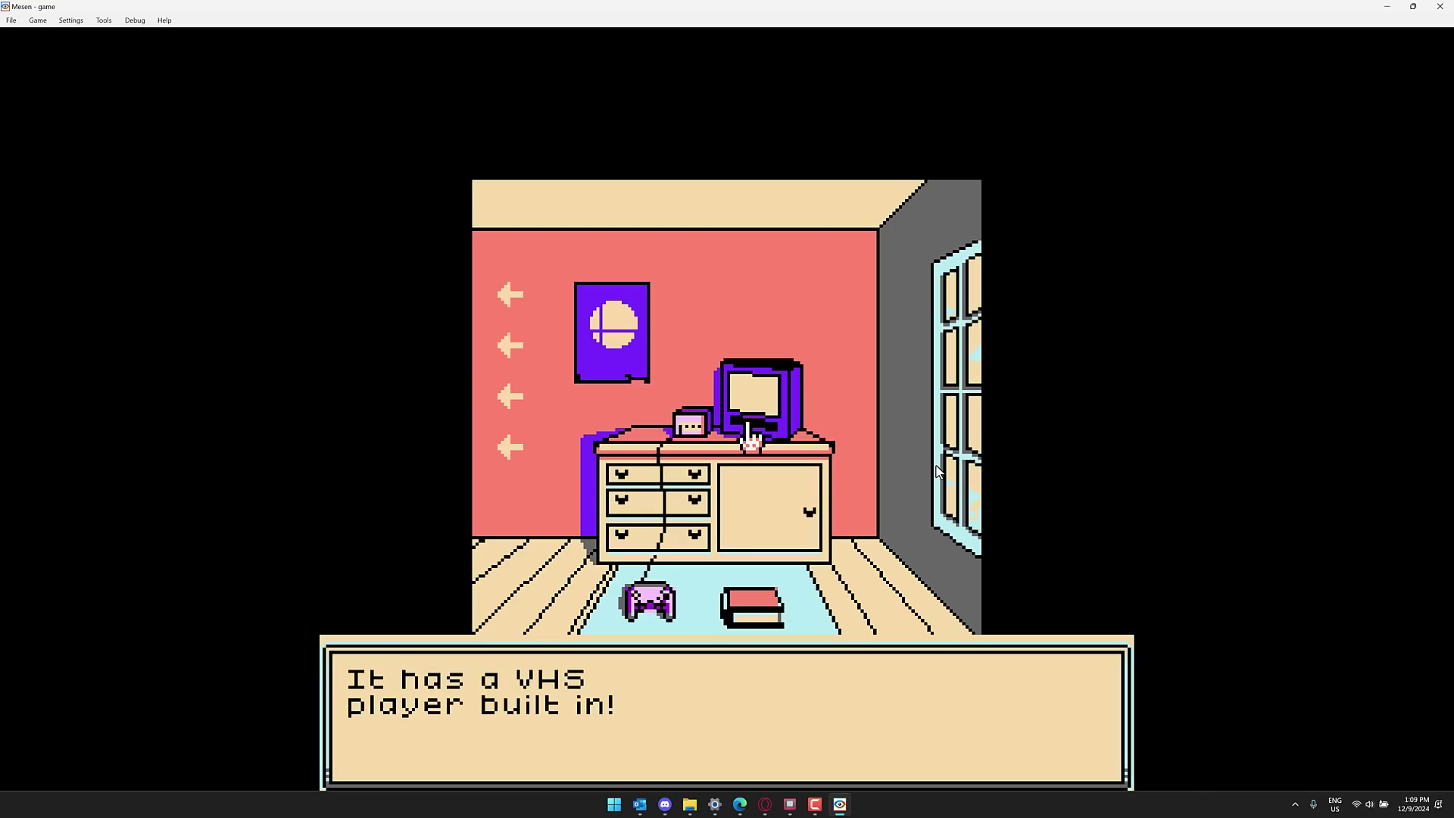
{"action": "key", "text": "z"}
Leave the house and talk to the villager, dismissing the plea for help.
{"action": "key", "text": "Left"}
{"action": "key", "text": "Left"}
{"action": "key", "text": "Left"}
{"action": "key", "text": "Left"}
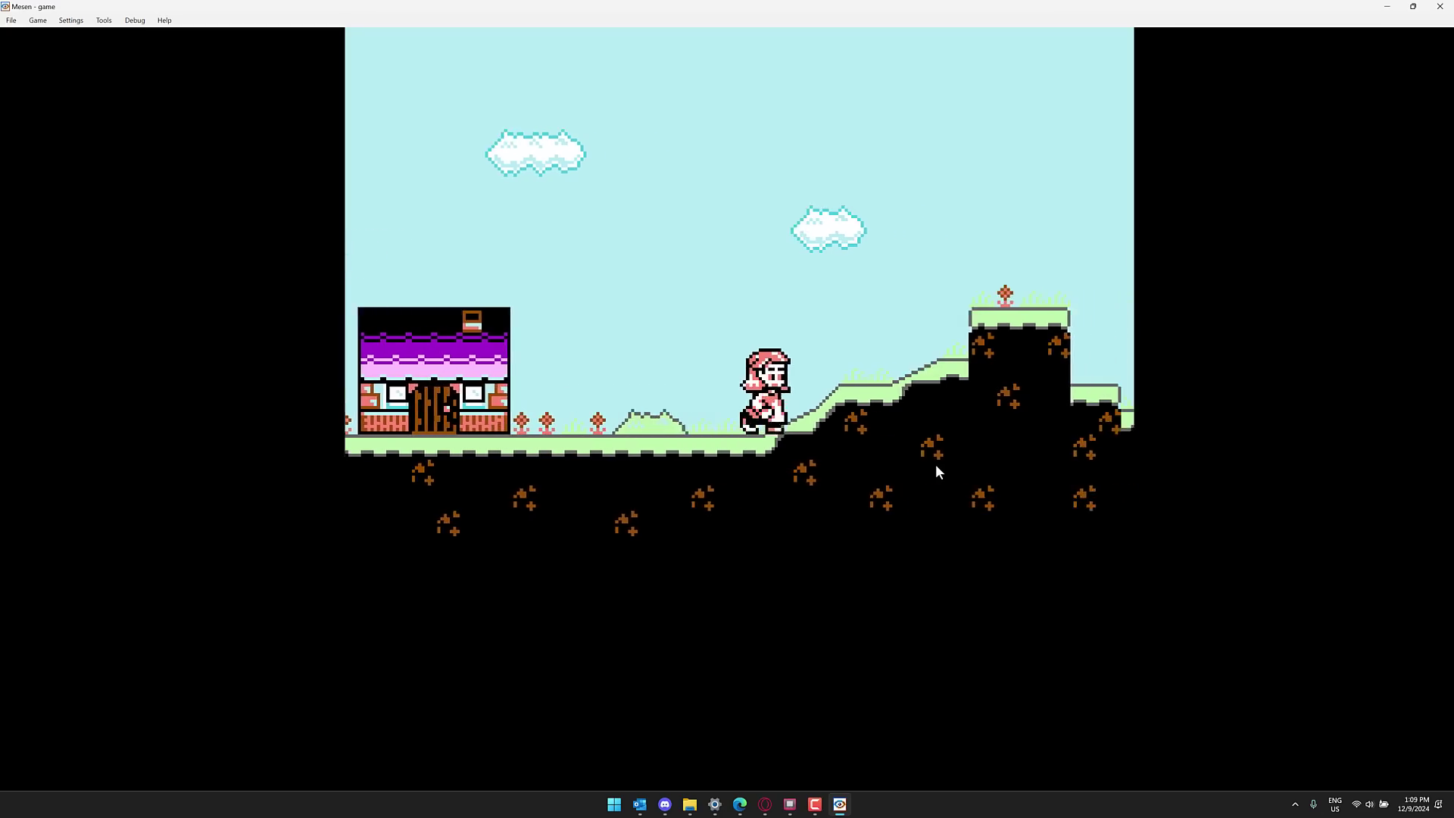
{"action": "key", "text": "z"}
{"action": "key", "text": "z"}
{"action": "key", "text": "Right"}
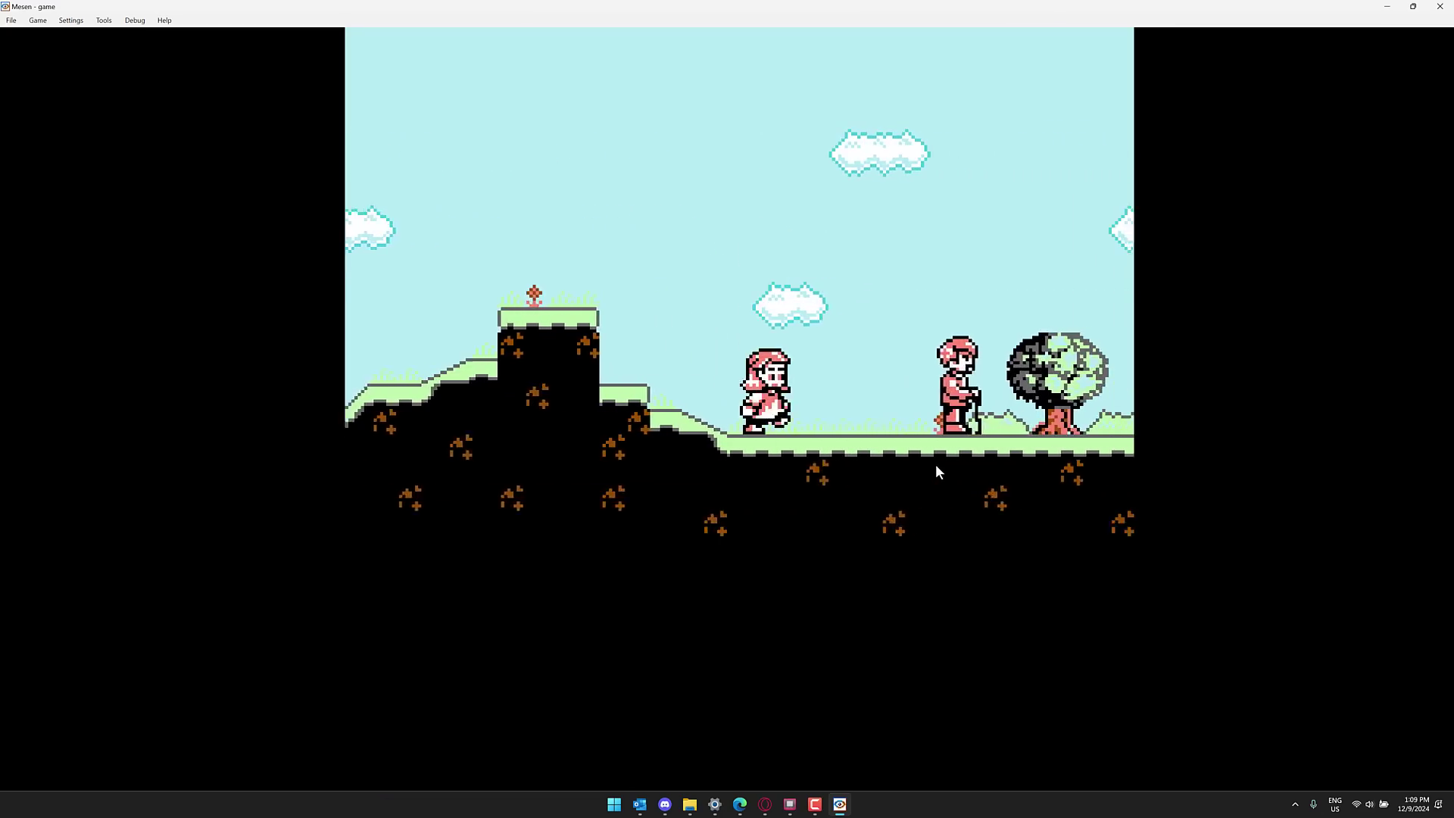
{"action": "key", "text": "z"}
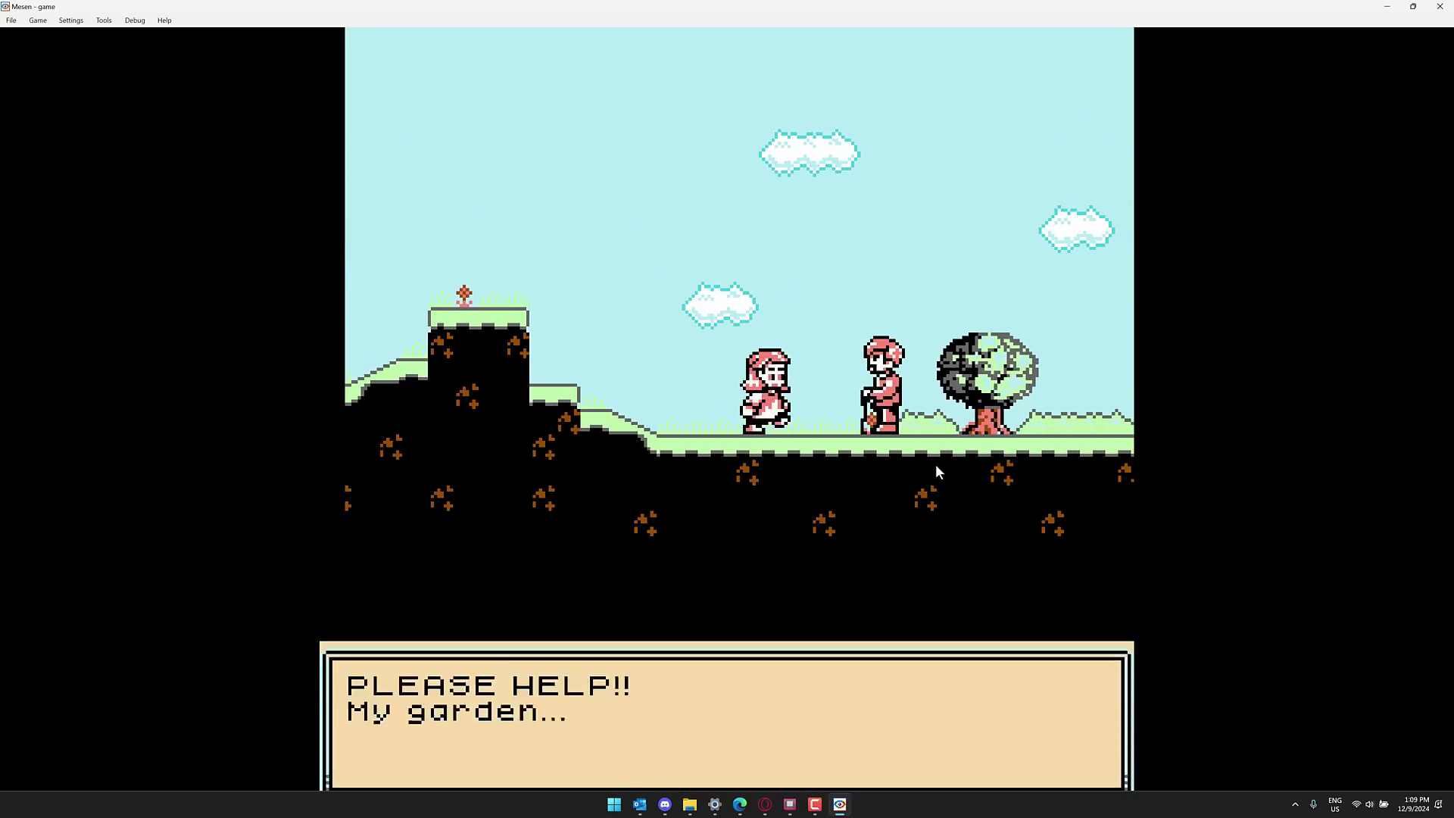
{"action": "key", "text": "z"}
{"action": "key", "text": "Right"}
Jump across the gaps and brick block, then walk past the tower onto the bridge.
{"action": "key", "text": "Right"}
{"action": "key", "text": "z"}
{"action": "key", "text": "Right"}
{"action": "key", "text": "z"}
{"action": "key", "text": "z"}
{"action": "key", "text": "Right"}
{"action": "key", "text": "z"}
{"action": "key", "text": "Right"}
{"action": "key", "text": "z"}
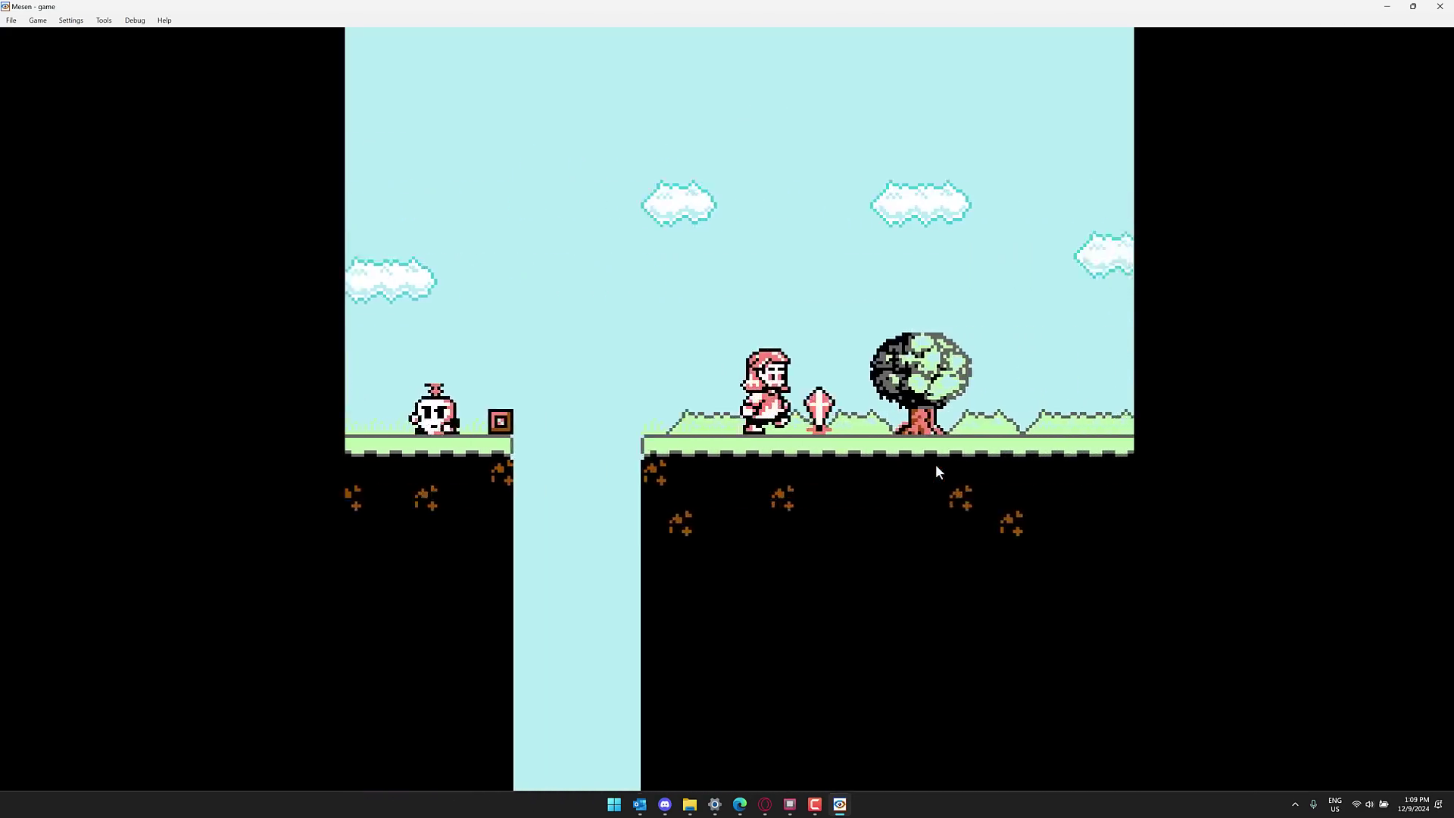
{"action": "key", "text": "Right"}
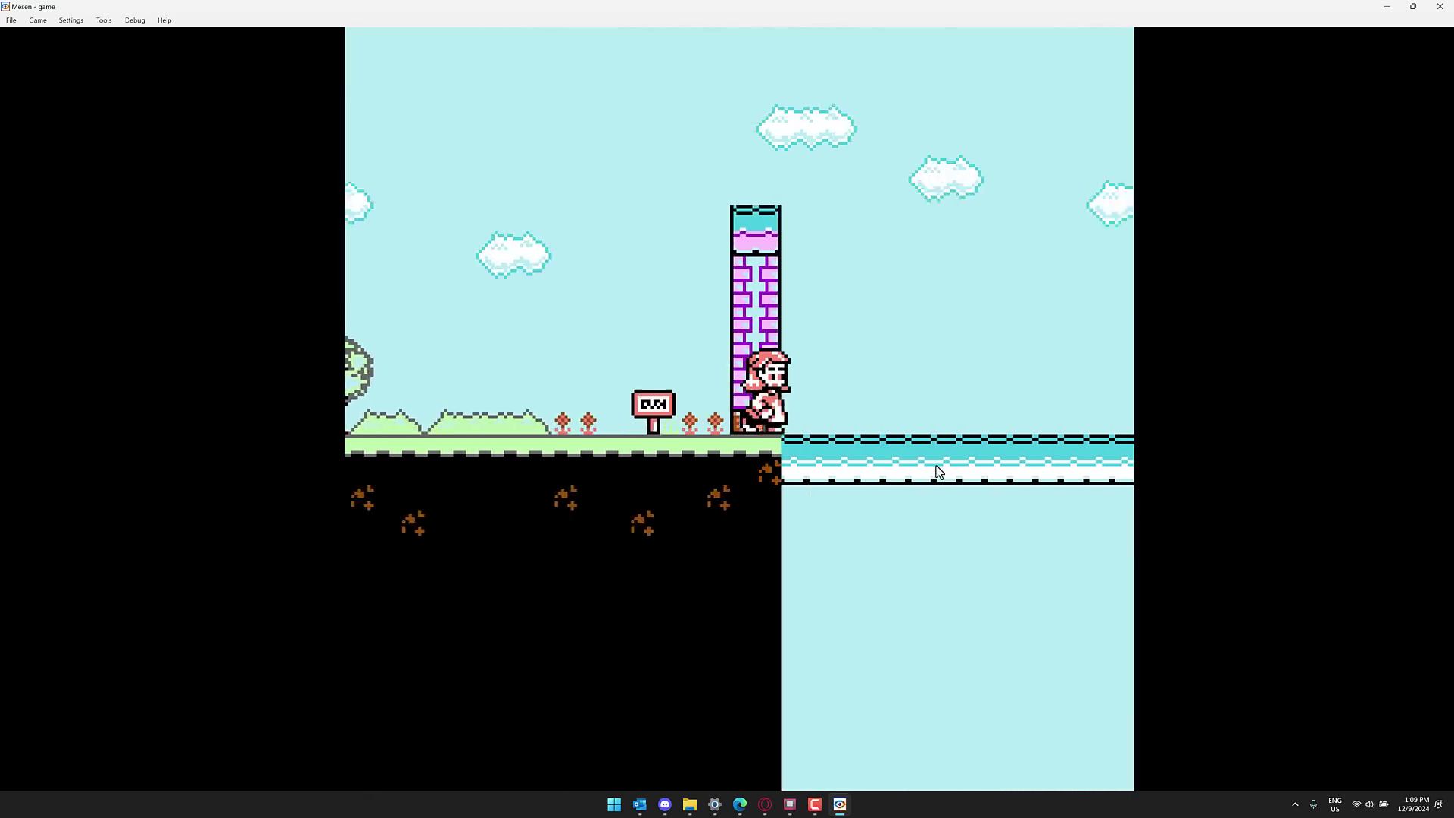
{"action": "key", "text": "Right"}
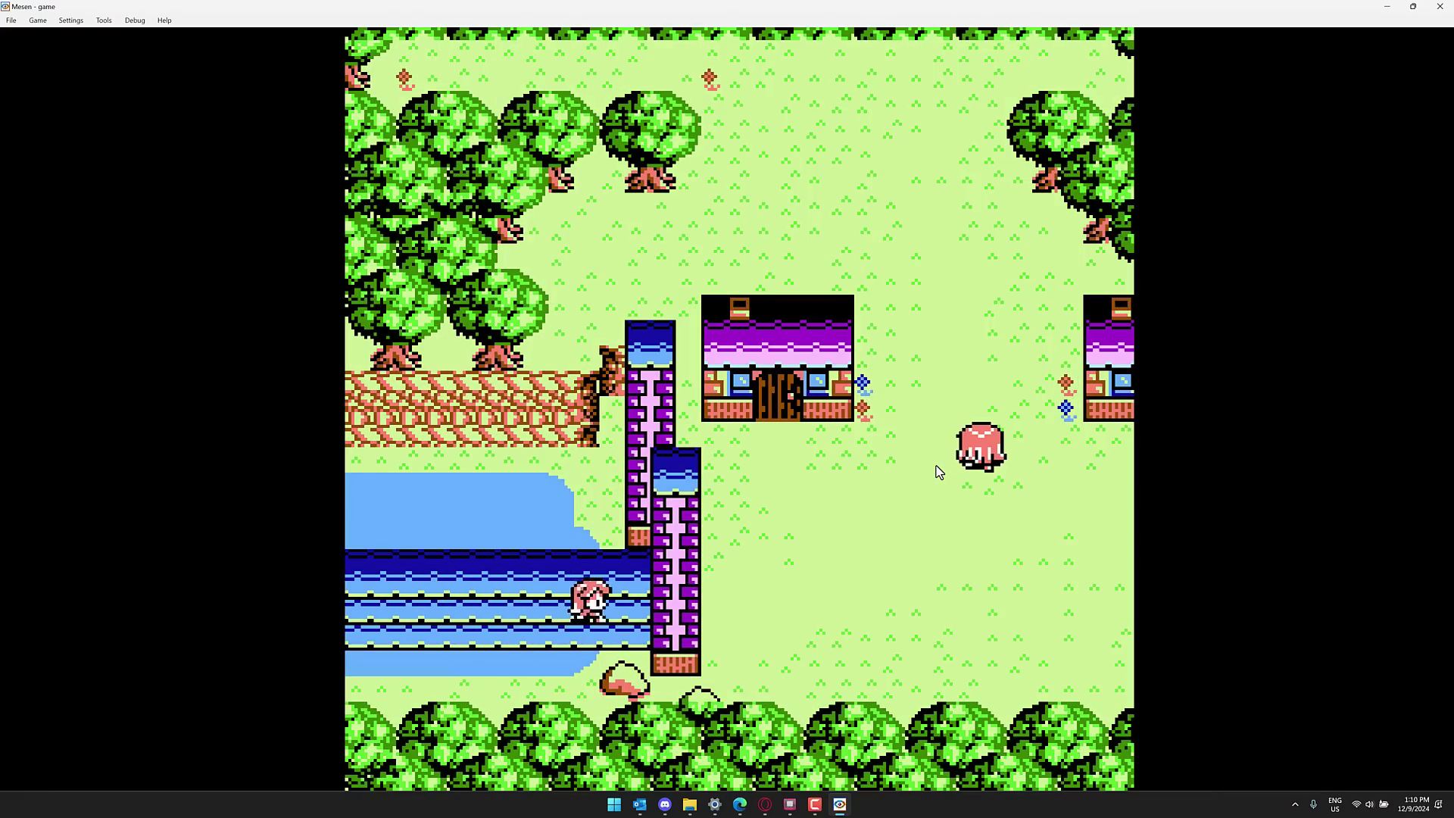
Walk the girl off the bridge and across the village to the music house door.
{"action": "key", "text": "Up"}
{"action": "key", "text": "Down"}
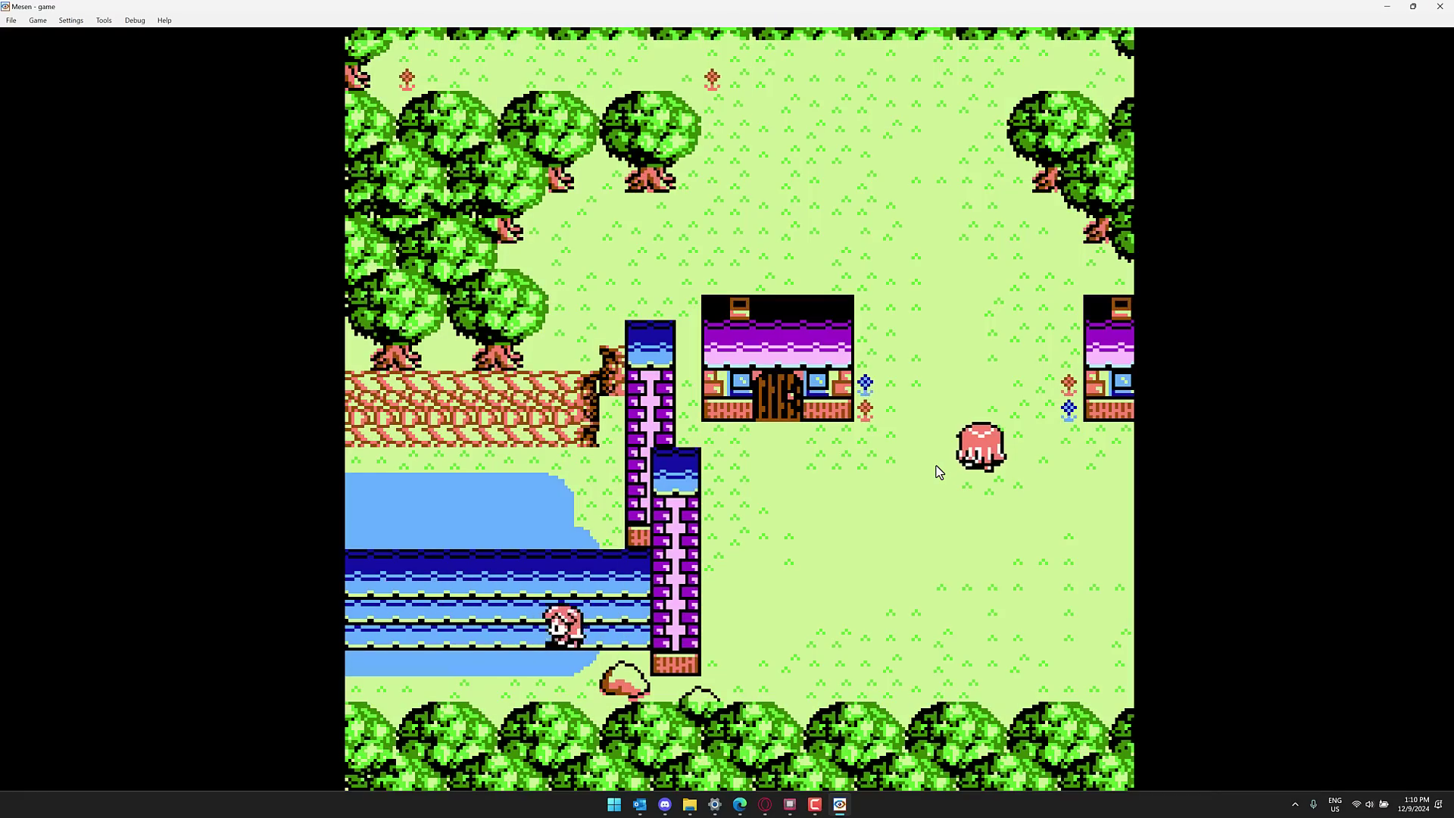
{"action": "key", "text": "Right"}
{"action": "key", "text": "Up"}
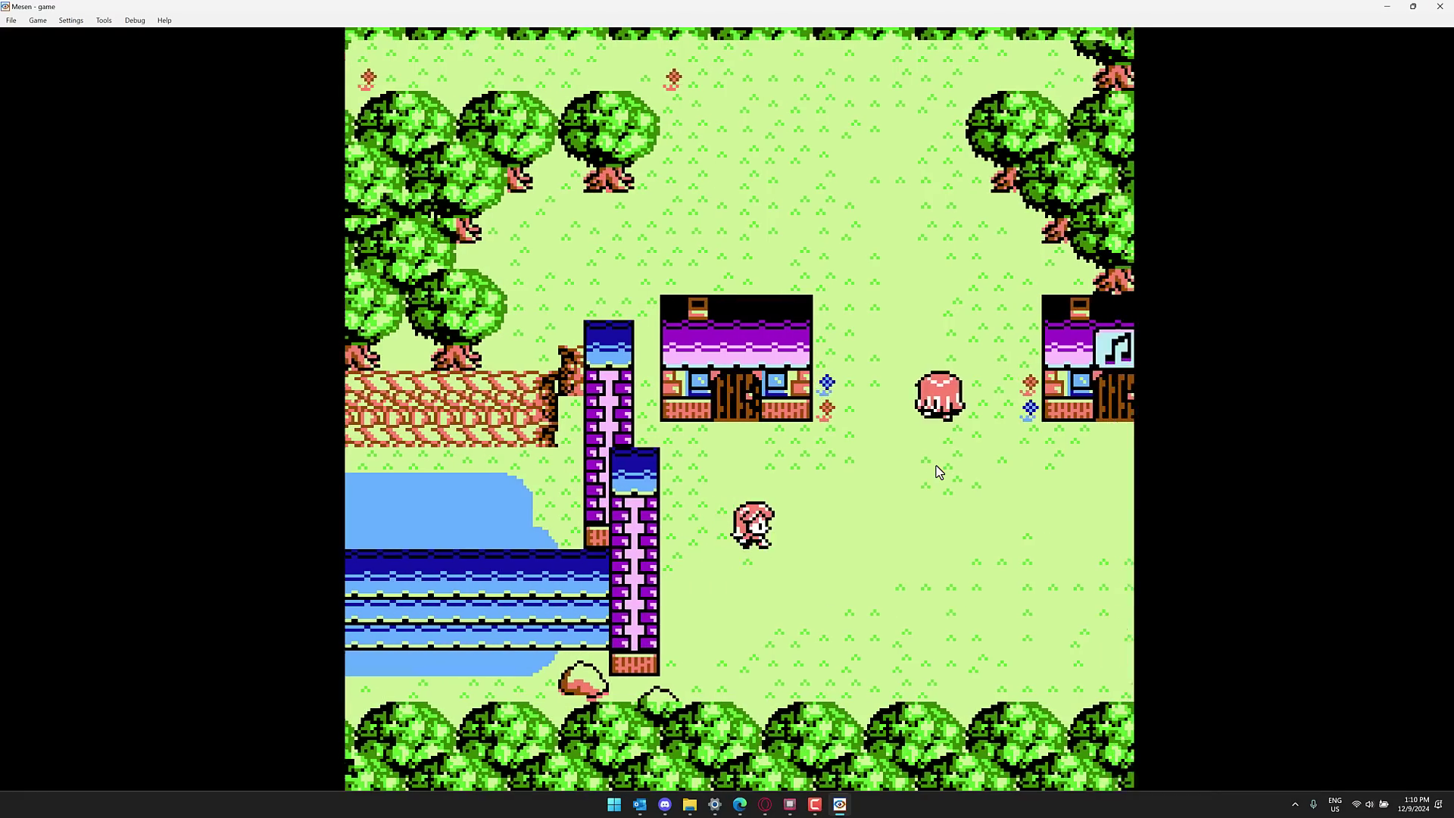
{"action": "key", "text": "Right"}
{"action": "key", "text": "Up"}
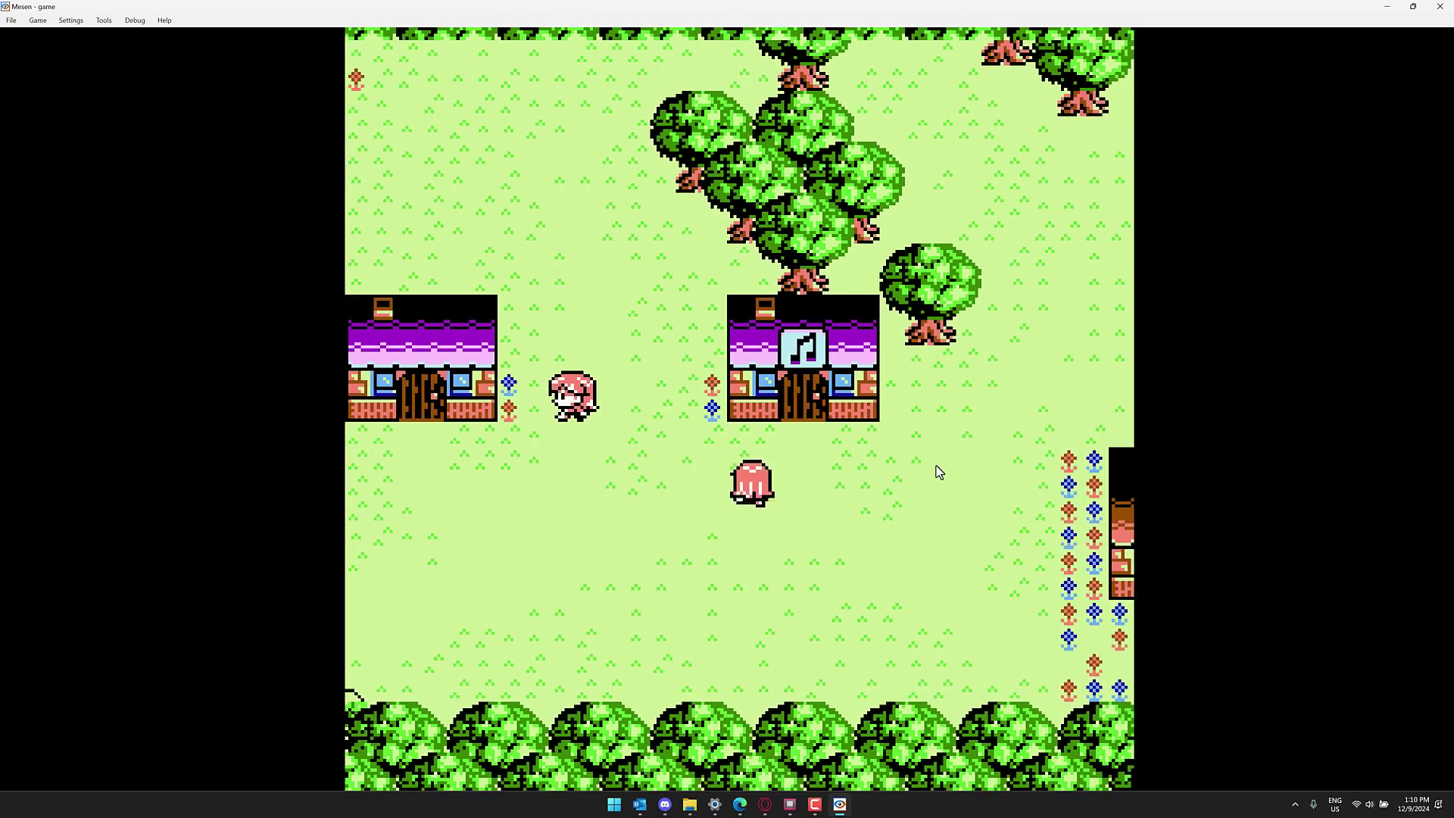
{"action": "key", "text": "Right"}
{"action": "key", "text": "Up"}
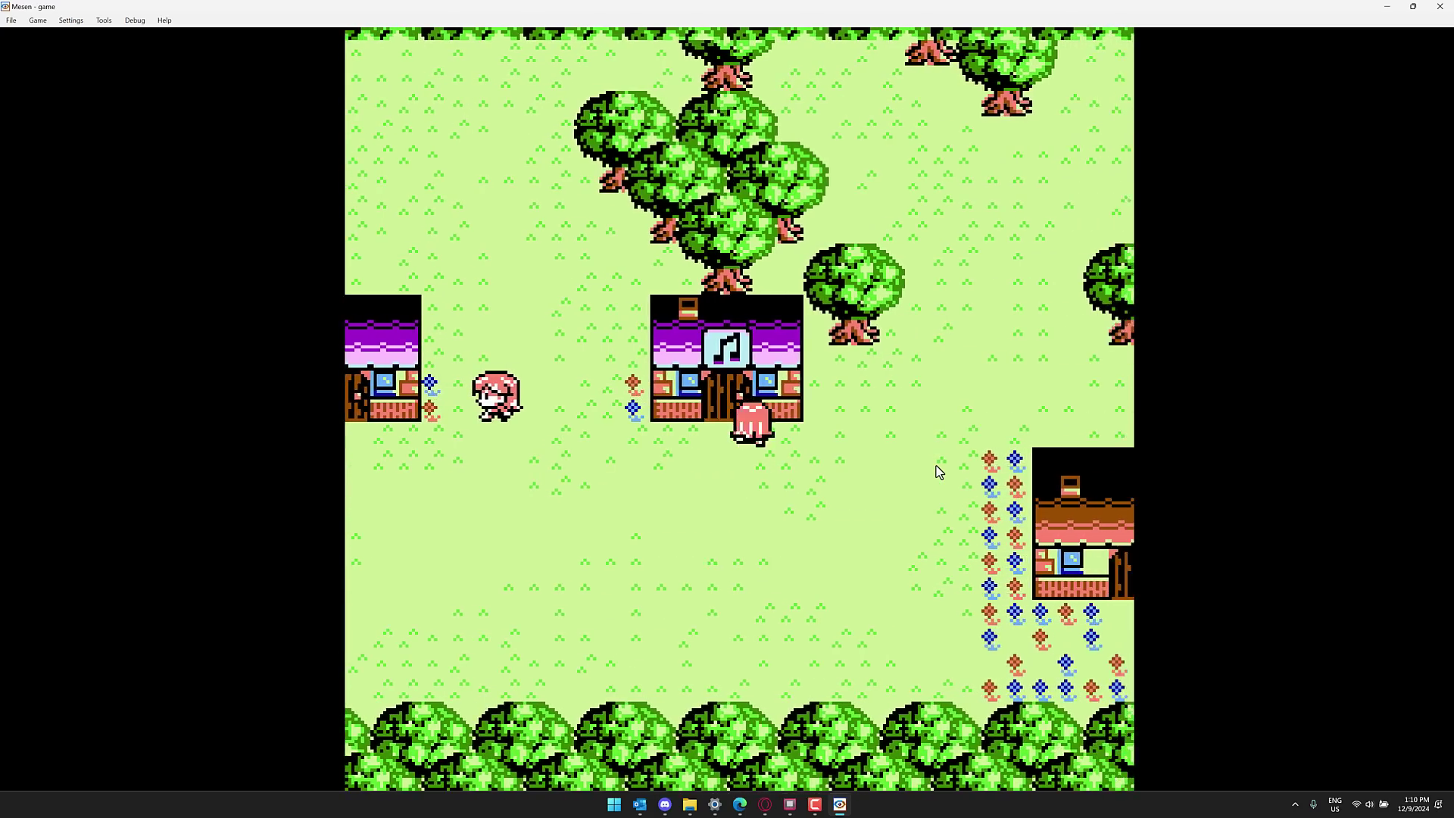
Enter the music house, walk to the keyboard, then across to the drum seat.
{"action": "key", "text": "Up"}
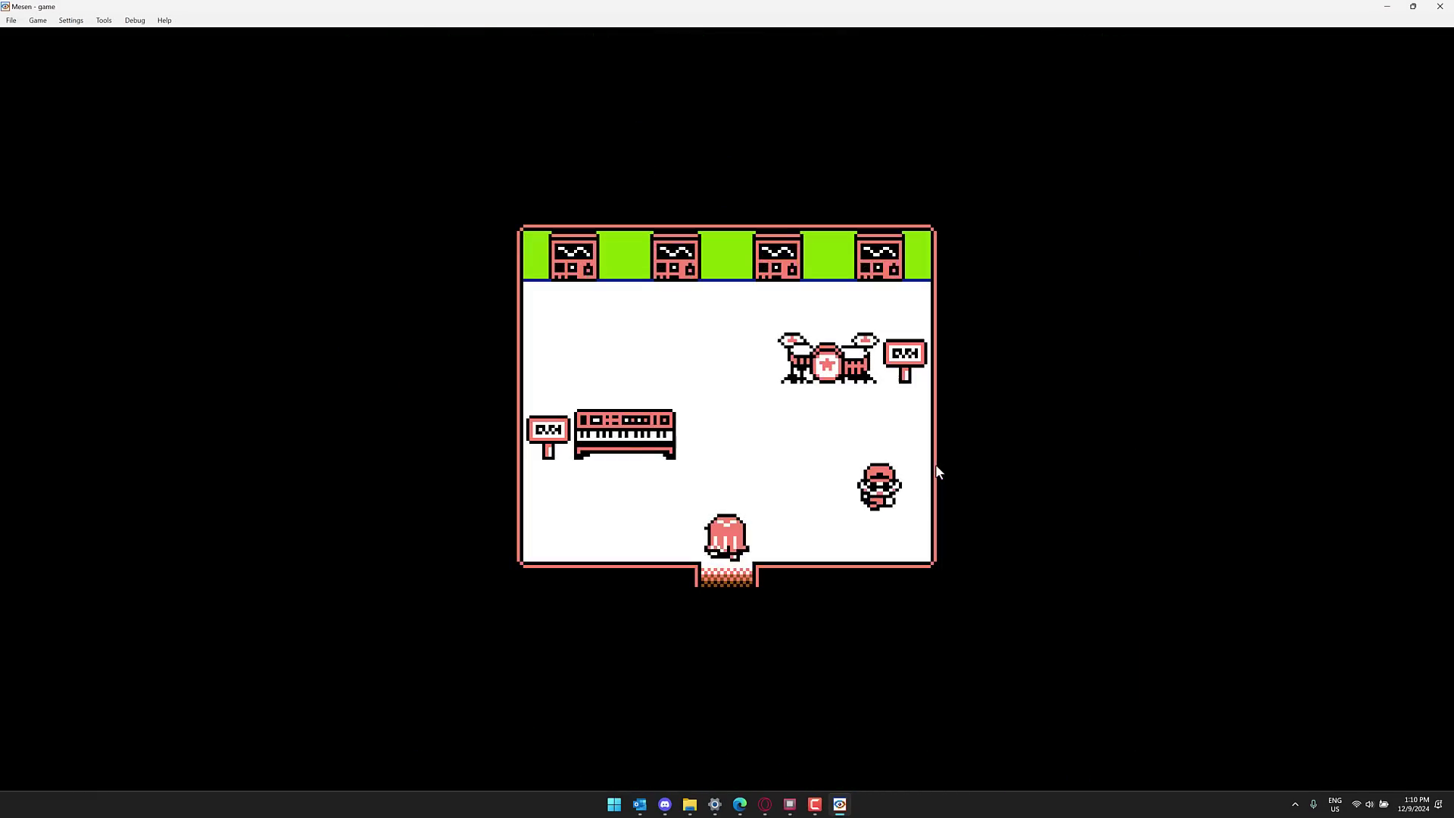
{"action": "key", "text": "Up"}
{"action": "key", "text": "Left"}
{"action": "key", "text": "Up"}
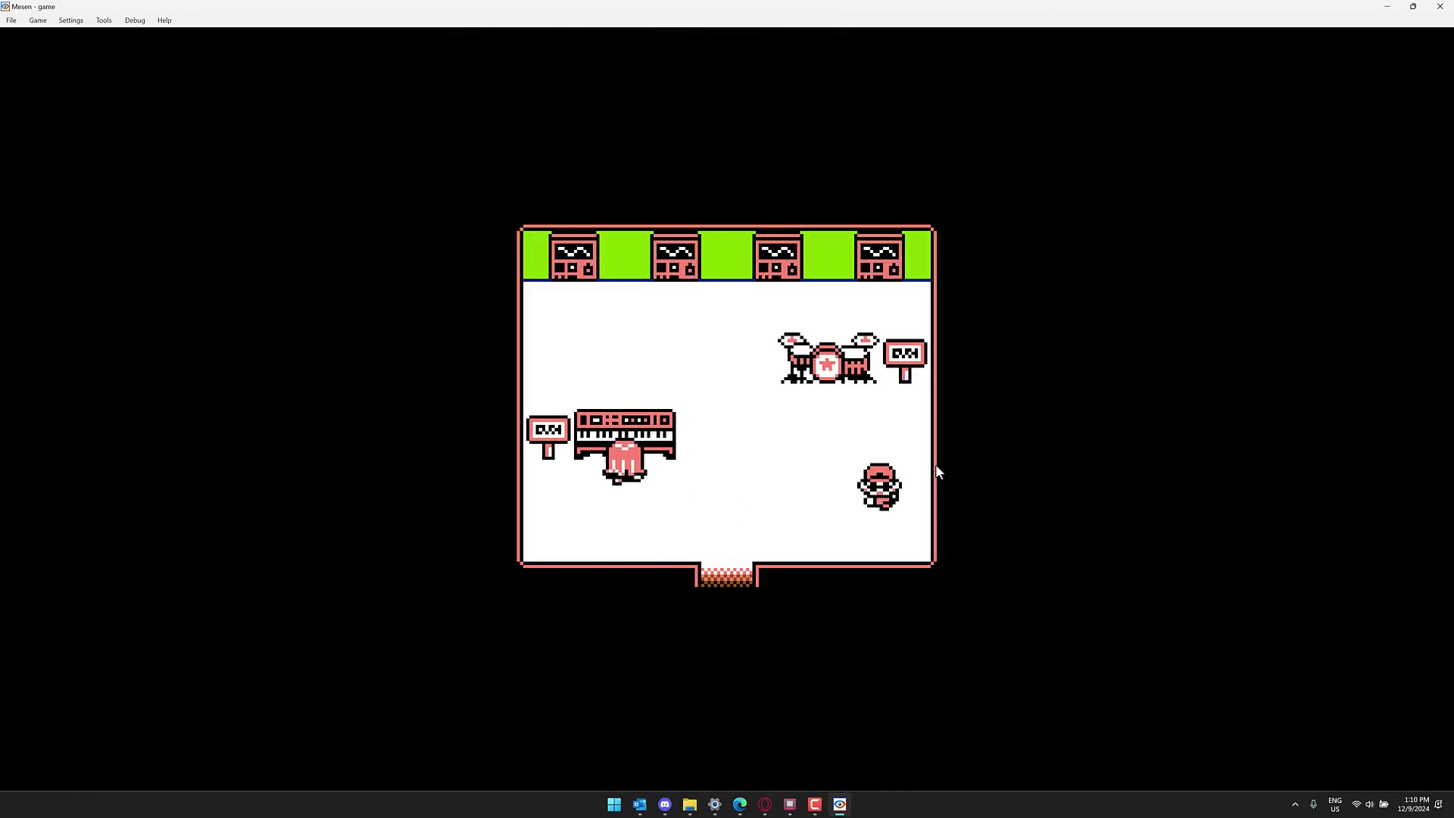
{"action": "key", "text": "Right"}
{"action": "key", "text": "Up"}
{"action": "key", "text": "Right"}
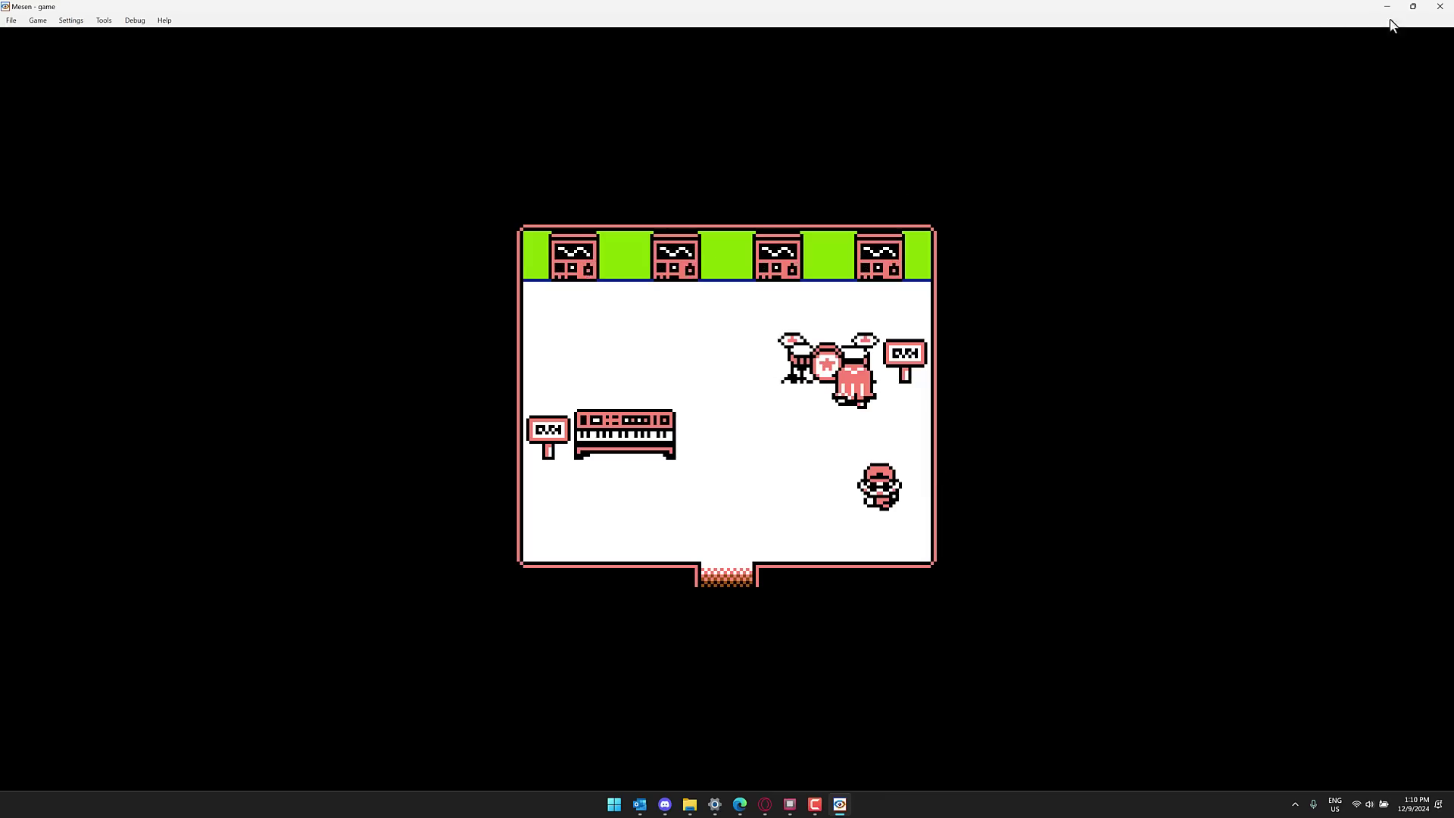
Close Mesen and show GB Studio's Export As choices: ROM, Web and Pocket.
{"action": "left_click", "coordinate": [1440, 6]}
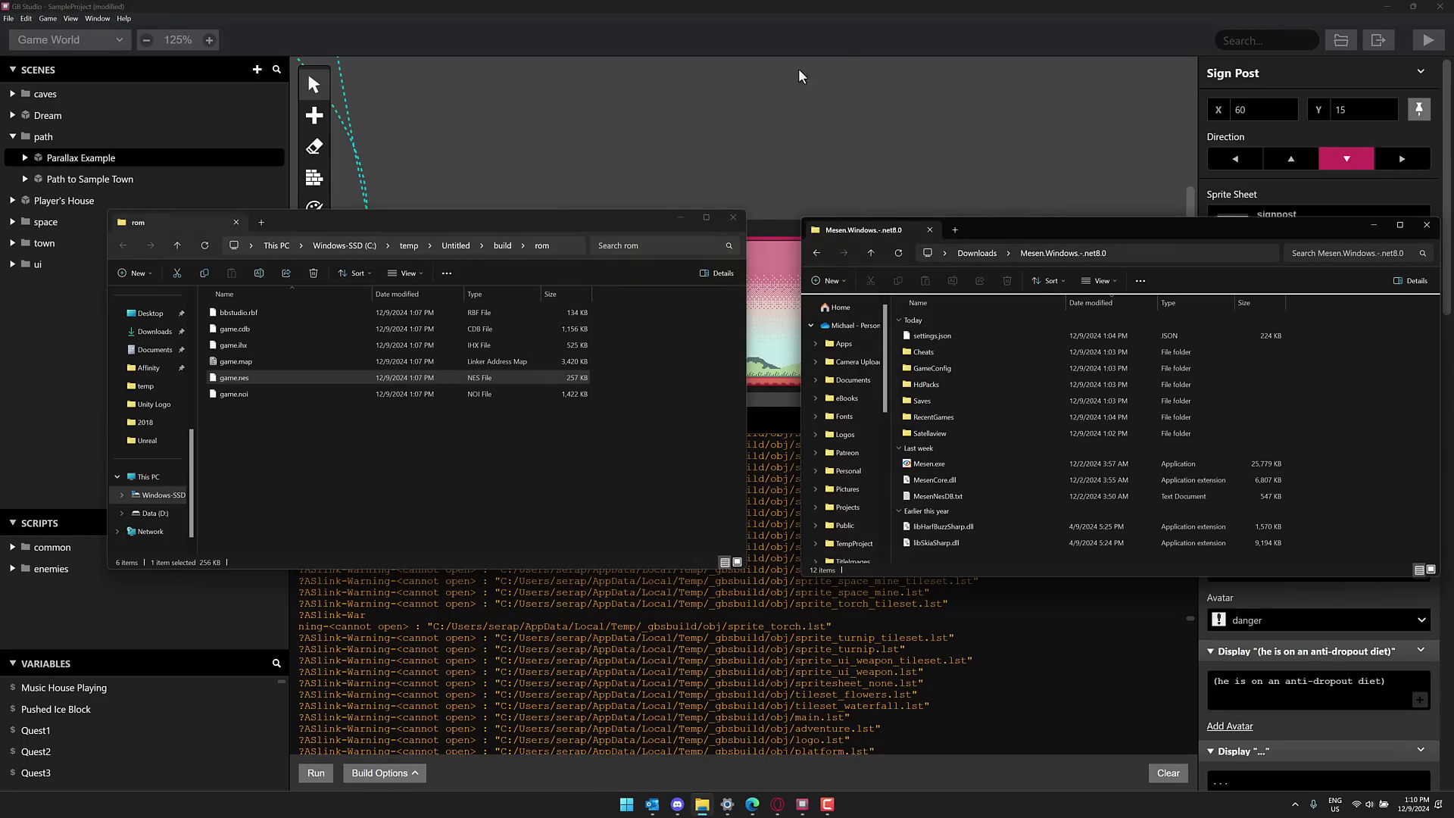
{"action": "left_click", "coordinate": [843, 44]}
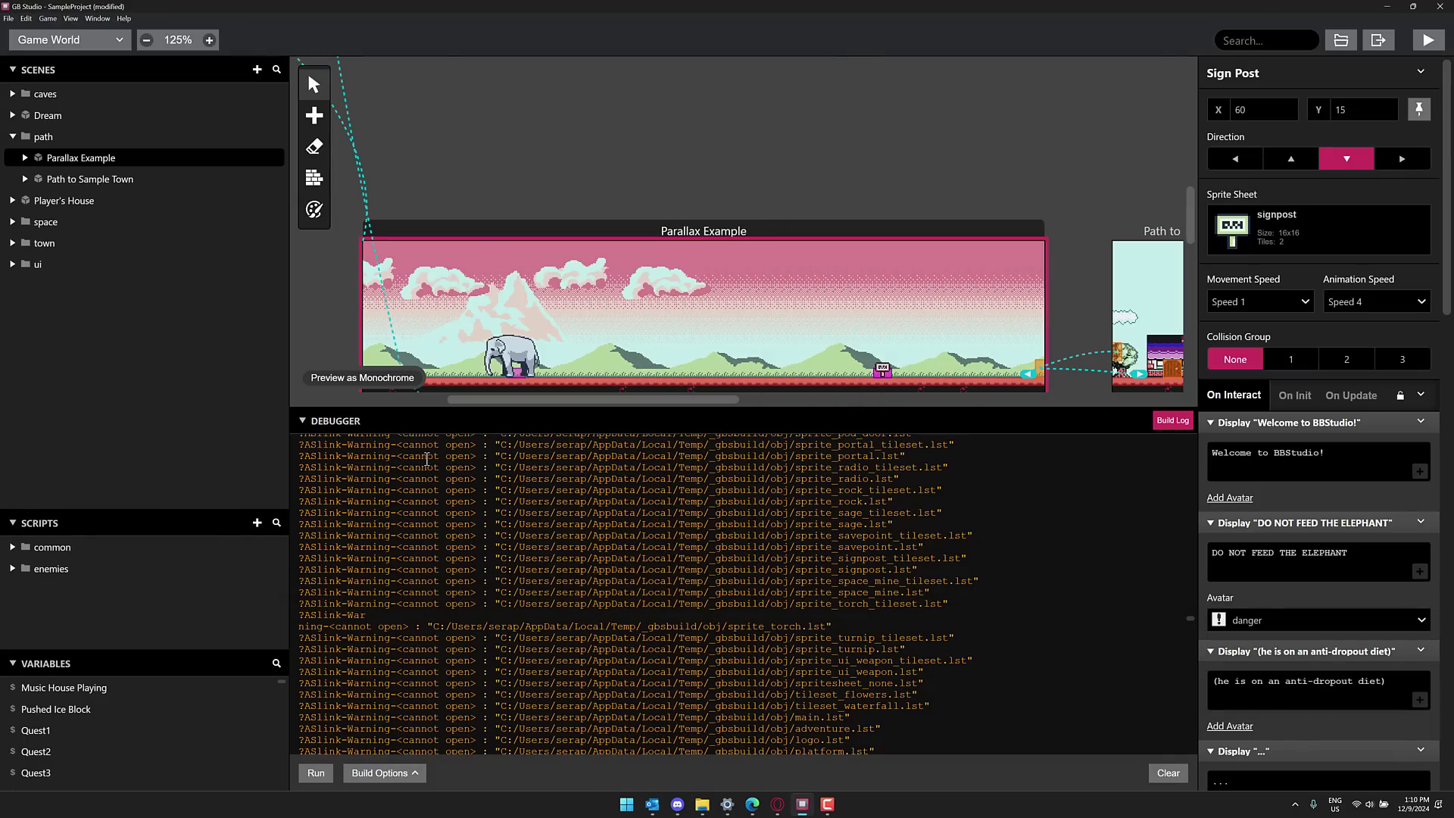
{"action": "left_click", "coordinate": [48, 19]}
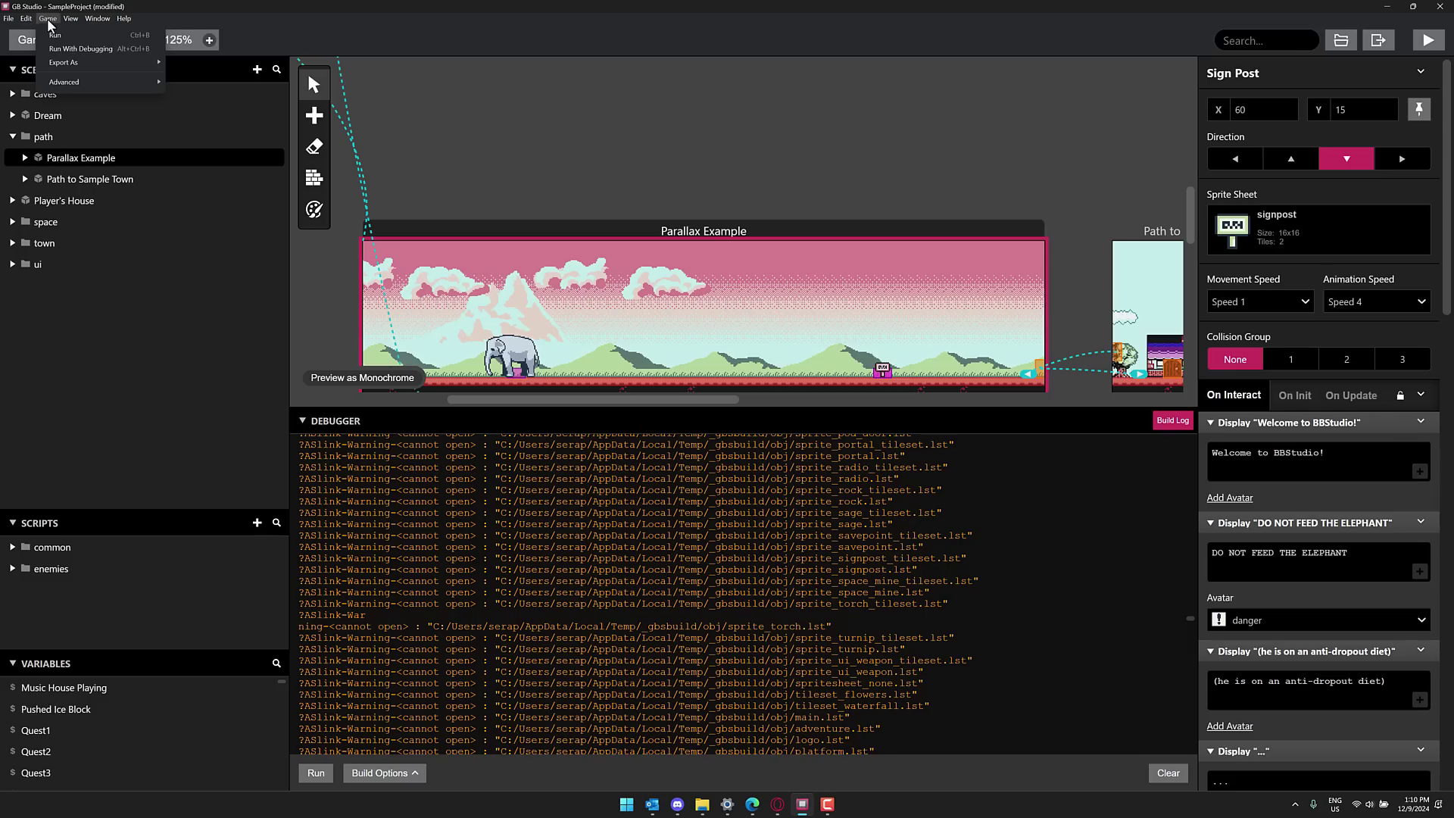
{"action": "mouse_move", "coordinate": [69, 72]}
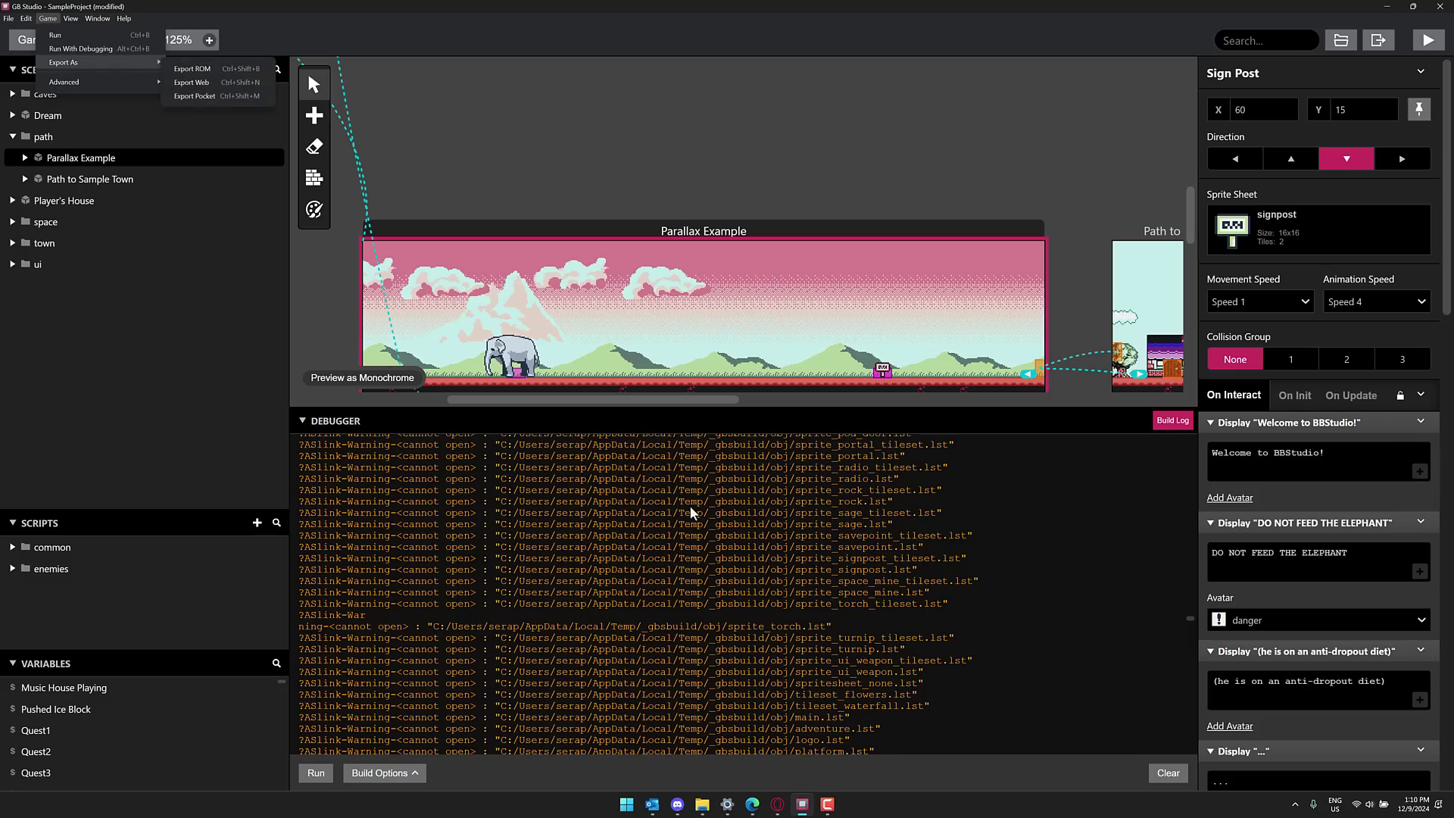
Browse the gbstudio.dev homepage features in Opera, then switch to the bb-studio GitHub tab.
{"action": "left_click", "coordinate": [778, 805]}
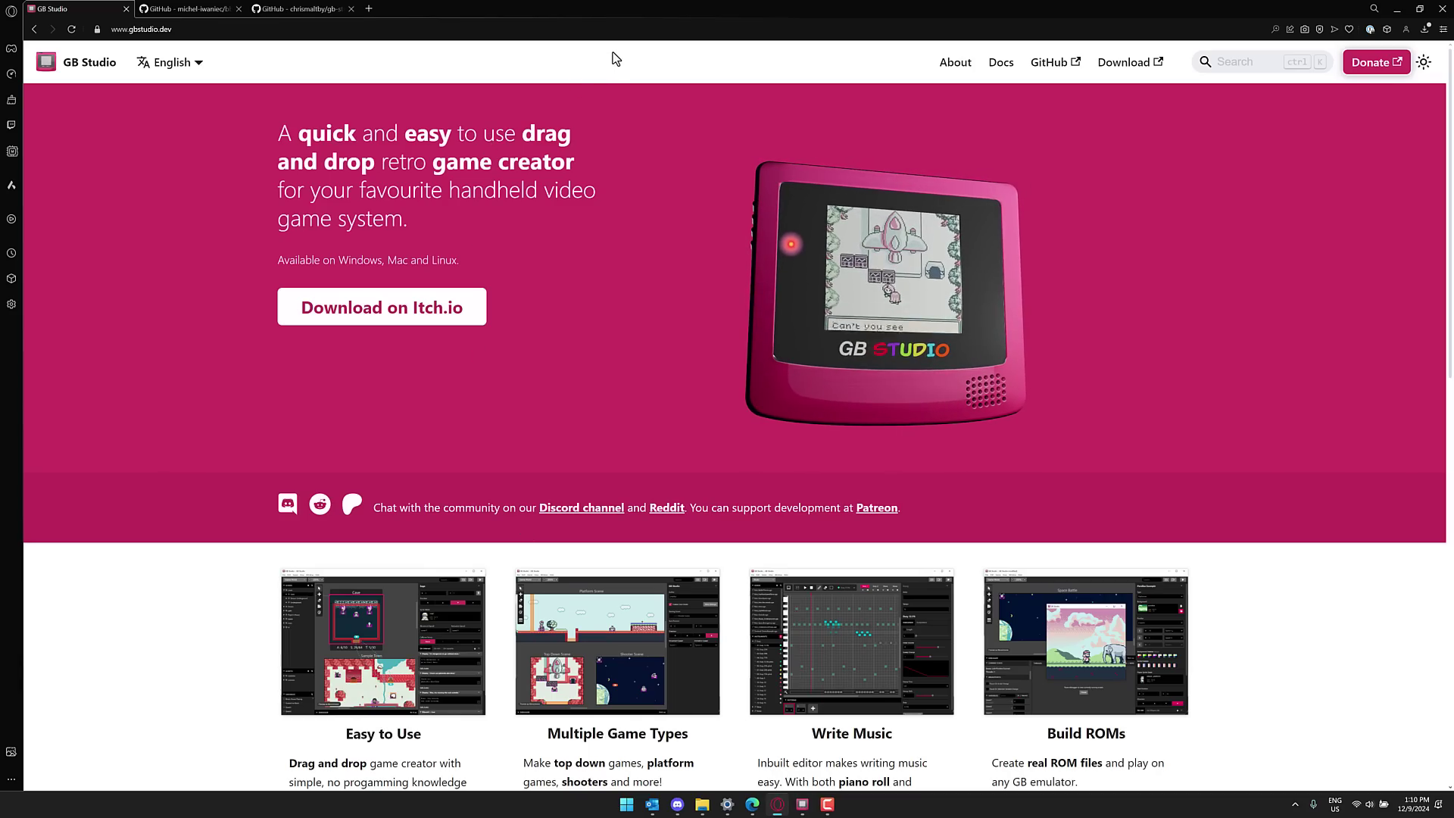
{"action": "key", "text": "F11"}
{"action": "key", "text": "F11"}
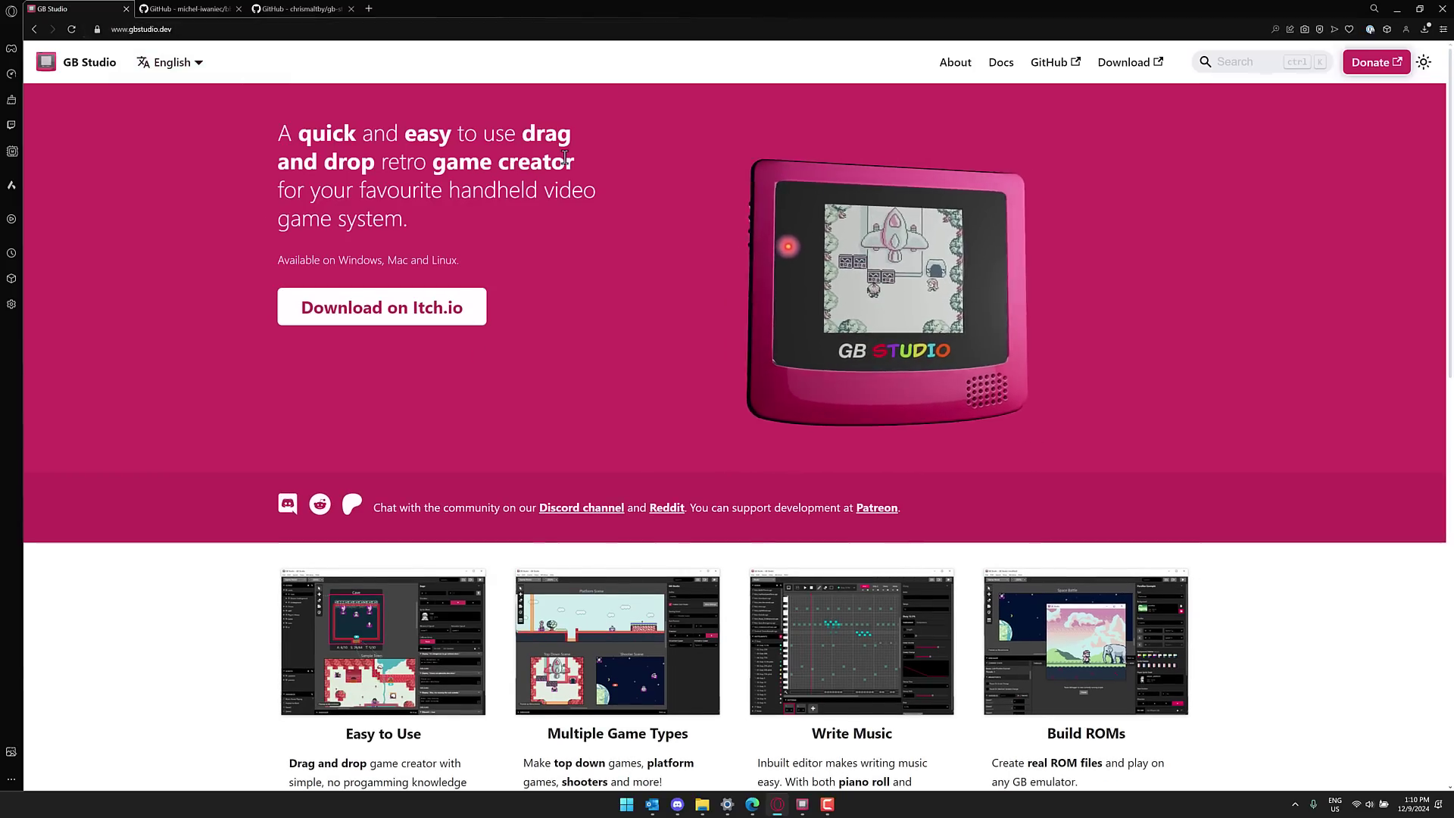
{"action": "key", "text": "F11"}
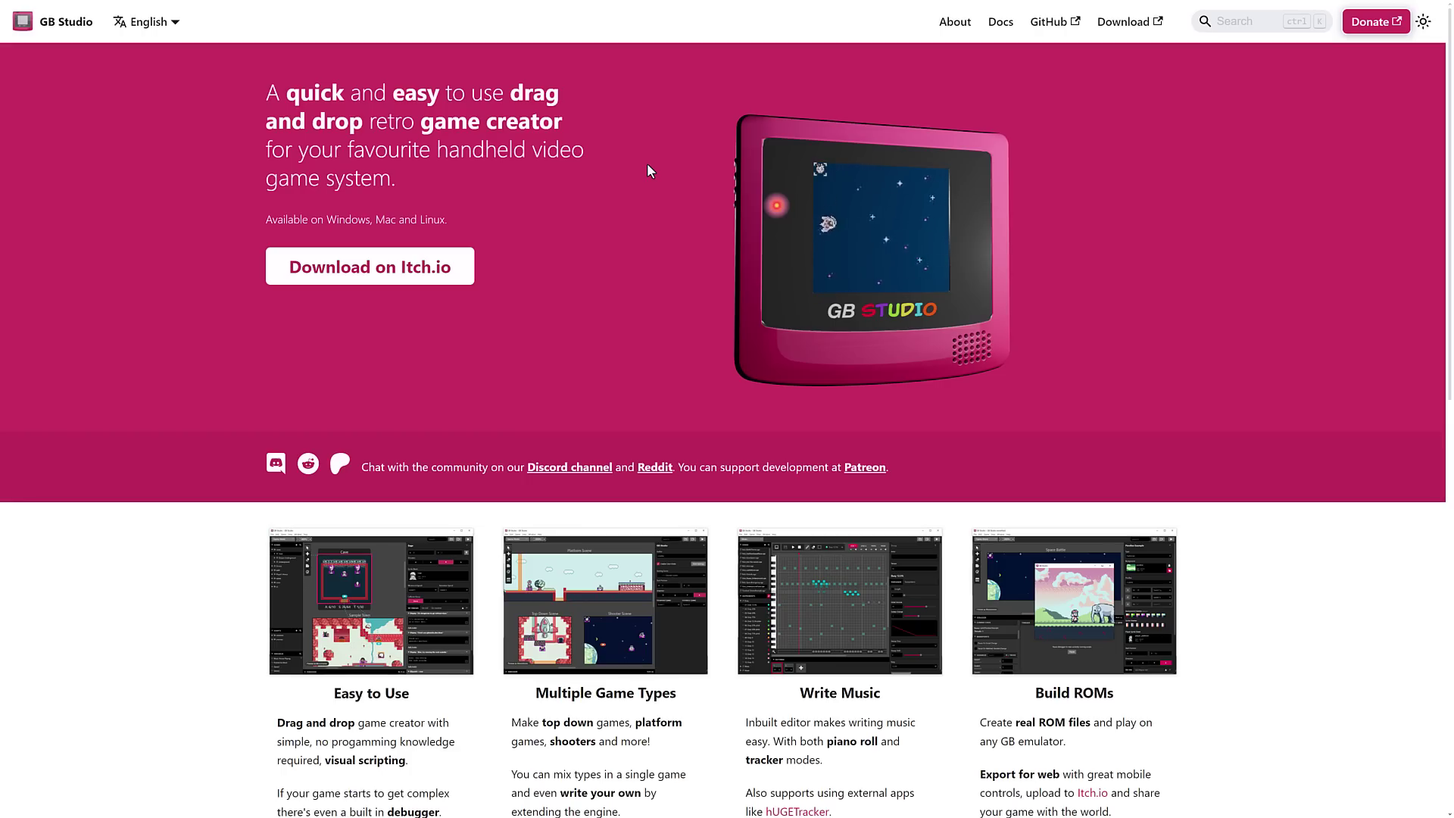
{"action": "scroll", "coordinate": [451, 285], "scroll_direction": "down", "scroll_amount": 4}
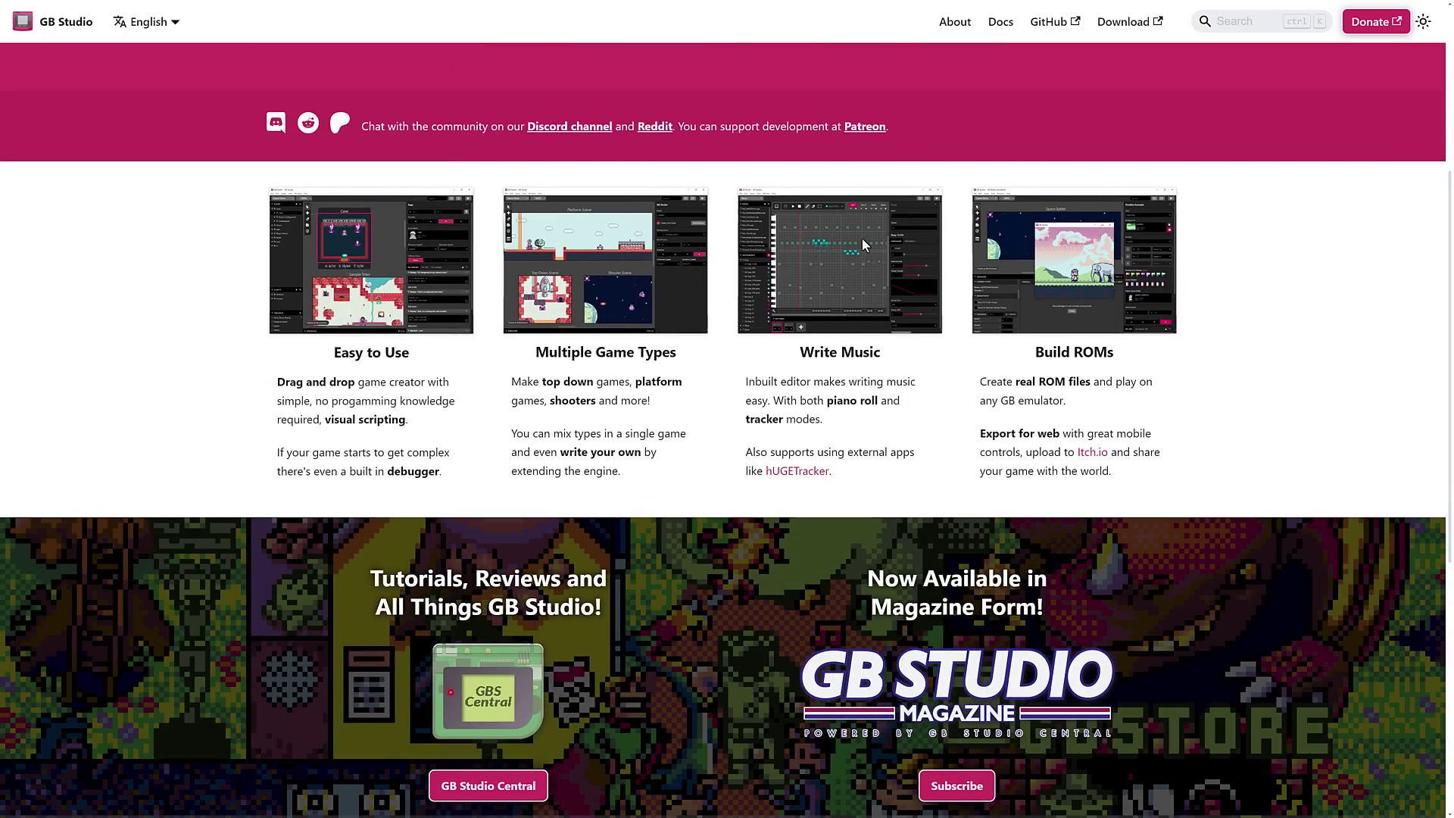
{"action": "scroll", "coordinate": [658, 280], "scroll_direction": "down", "scroll_amount": 6}
{"action": "scroll", "coordinate": [653, 276], "scroll_direction": "up", "scroll_amount": 9}
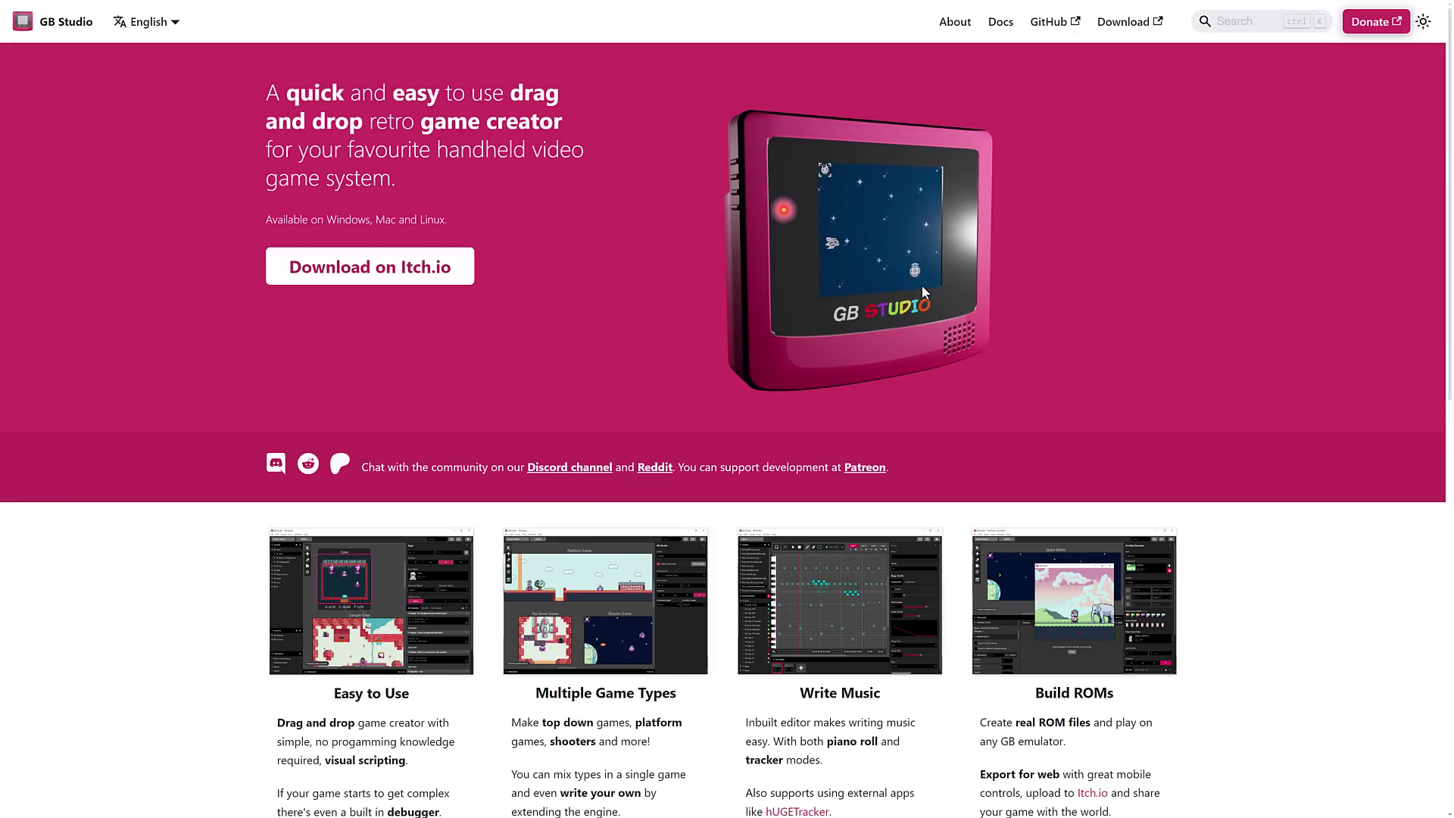
{"action": "key", "text": "ctrl+Tab"}
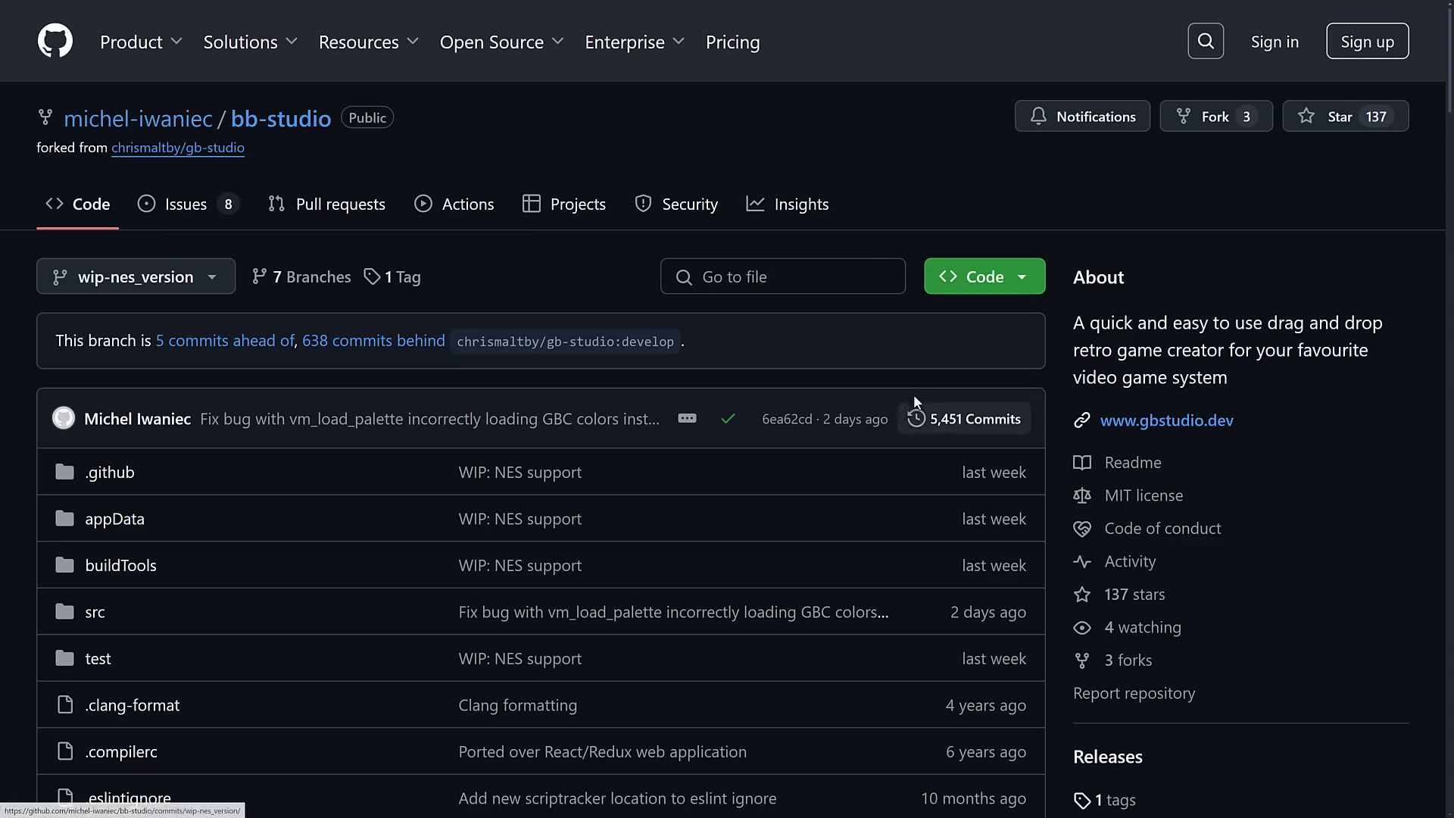
Scroll past the file list, briefly selecting the .compilerc row, to the BB Studio NES/Famicom README photo.
{"action": "scroll", "coordinate": [907, 390], "scroll_direction": "down", "scroll_amount": 5}
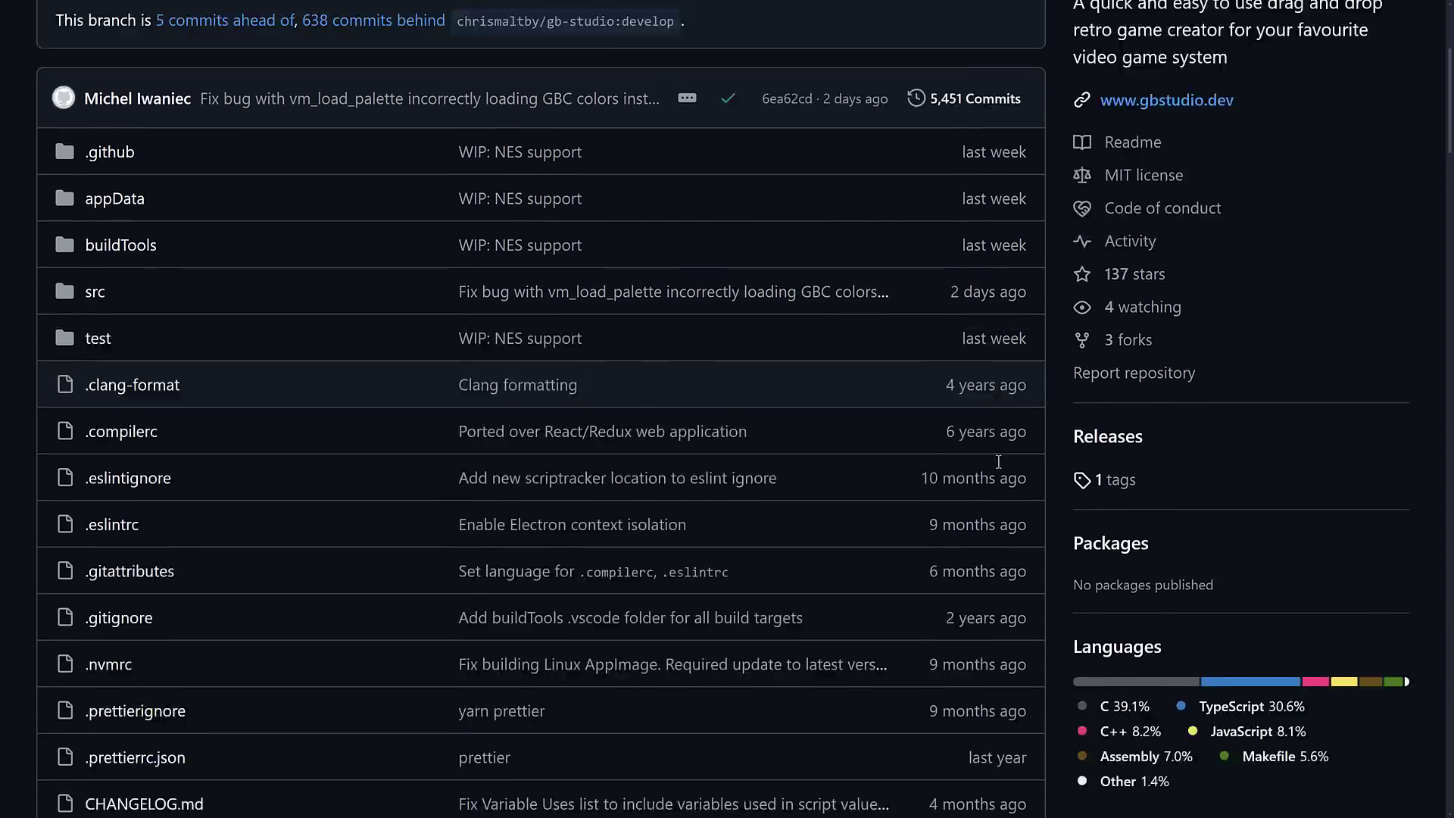
{"action": "scroll", "coordinate": [999, 461], "scroll_direction": "down", "scroll_amount": 4}
{"action": "scroll", "coordinate": [930, 309], "scroll_direction": "up", "scroll_amount": 3}
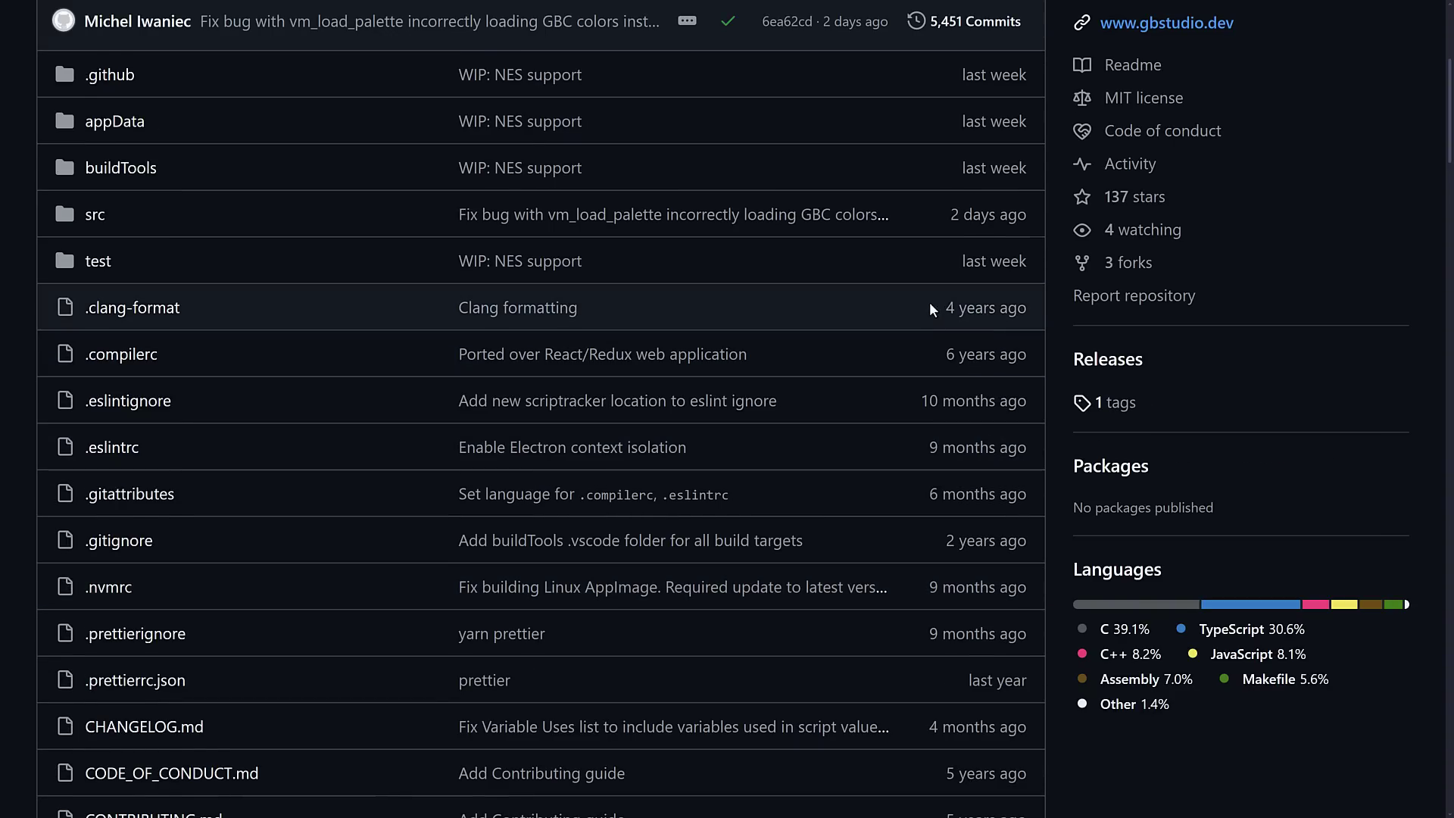
{"action": "left_click_drag", "start_coordinate": [931, 309], "coordinate": [993, 354]}
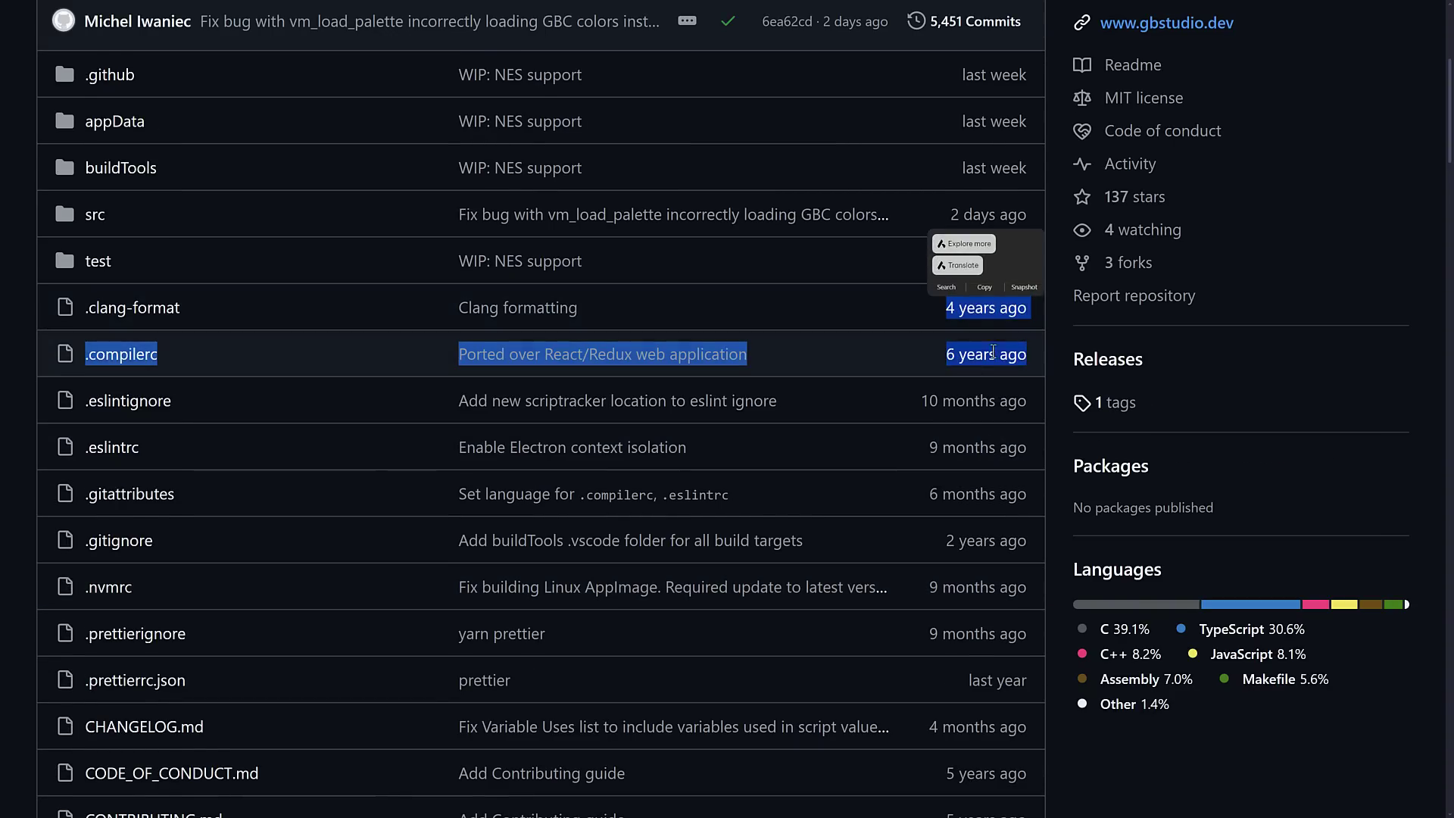
{"action": "scroll", "coordinate": [933, 500], "scroll_direction": "down", "scroll_amount": 12}
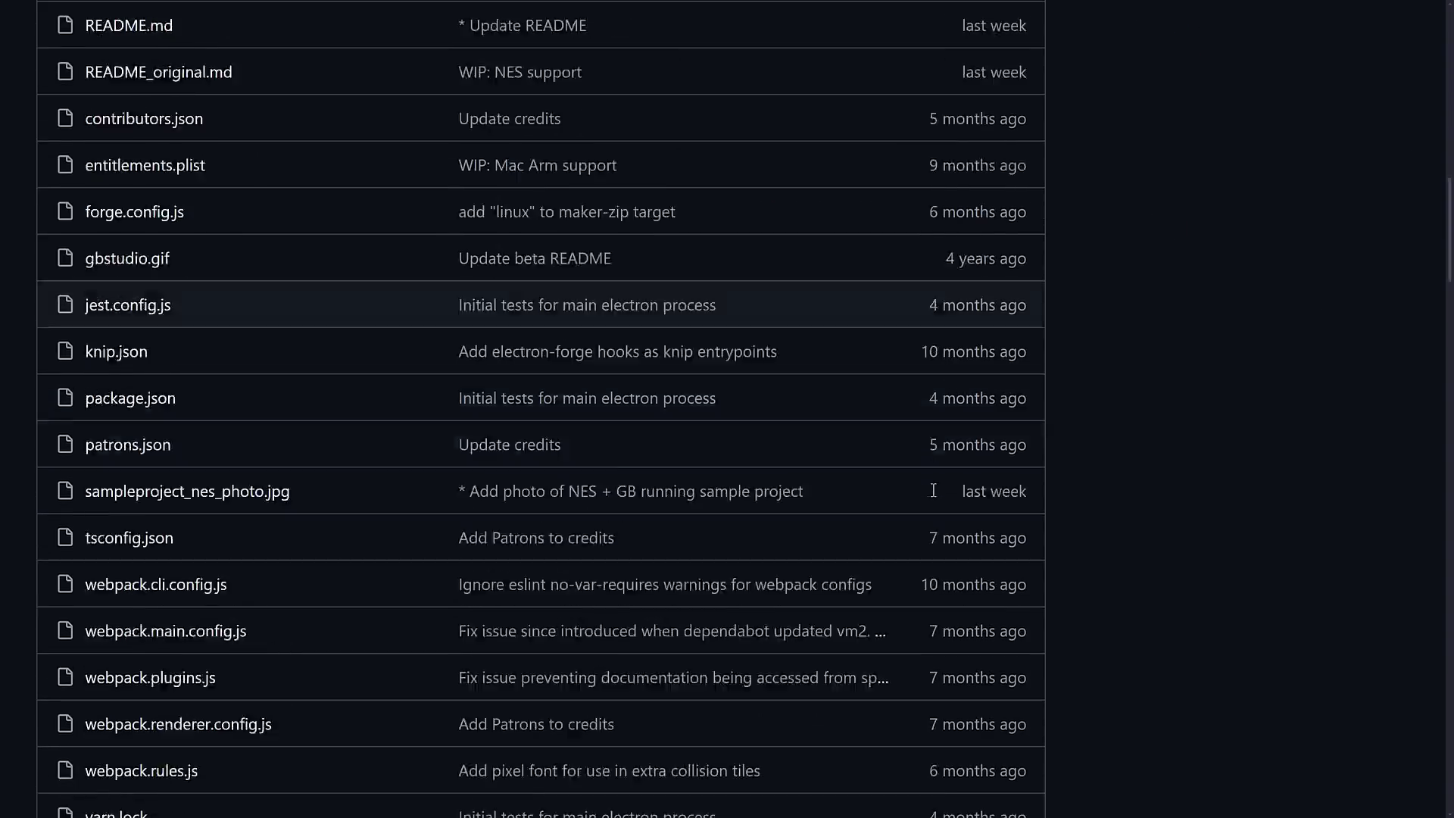
{"action": "scroll", "coordinate": [933, 489], "scroll_direction": "down", "scroll_amount": 3}
{"action": "scroll", "coordinate": [933, 485], "scroll_direction": "up", "scroll_amount": 15}
{"action": "scroll", "coordinate": [933, 484], "scroll_direction": "down", "scroll_amount": 1}
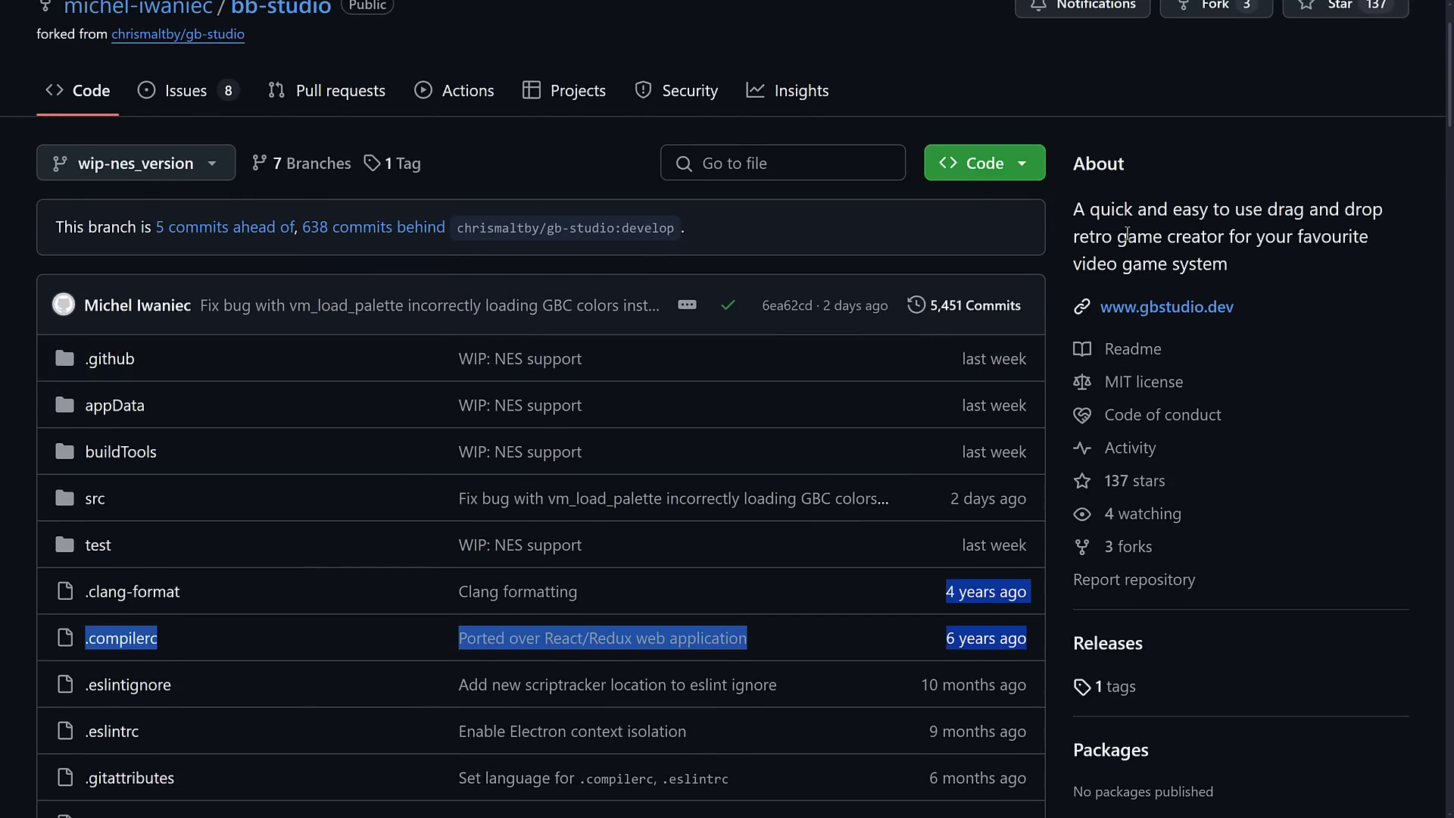
{"action": "scroll", "coordinate": [1254, 267], "scroll_direction": "down", "scroll_amount": 10}
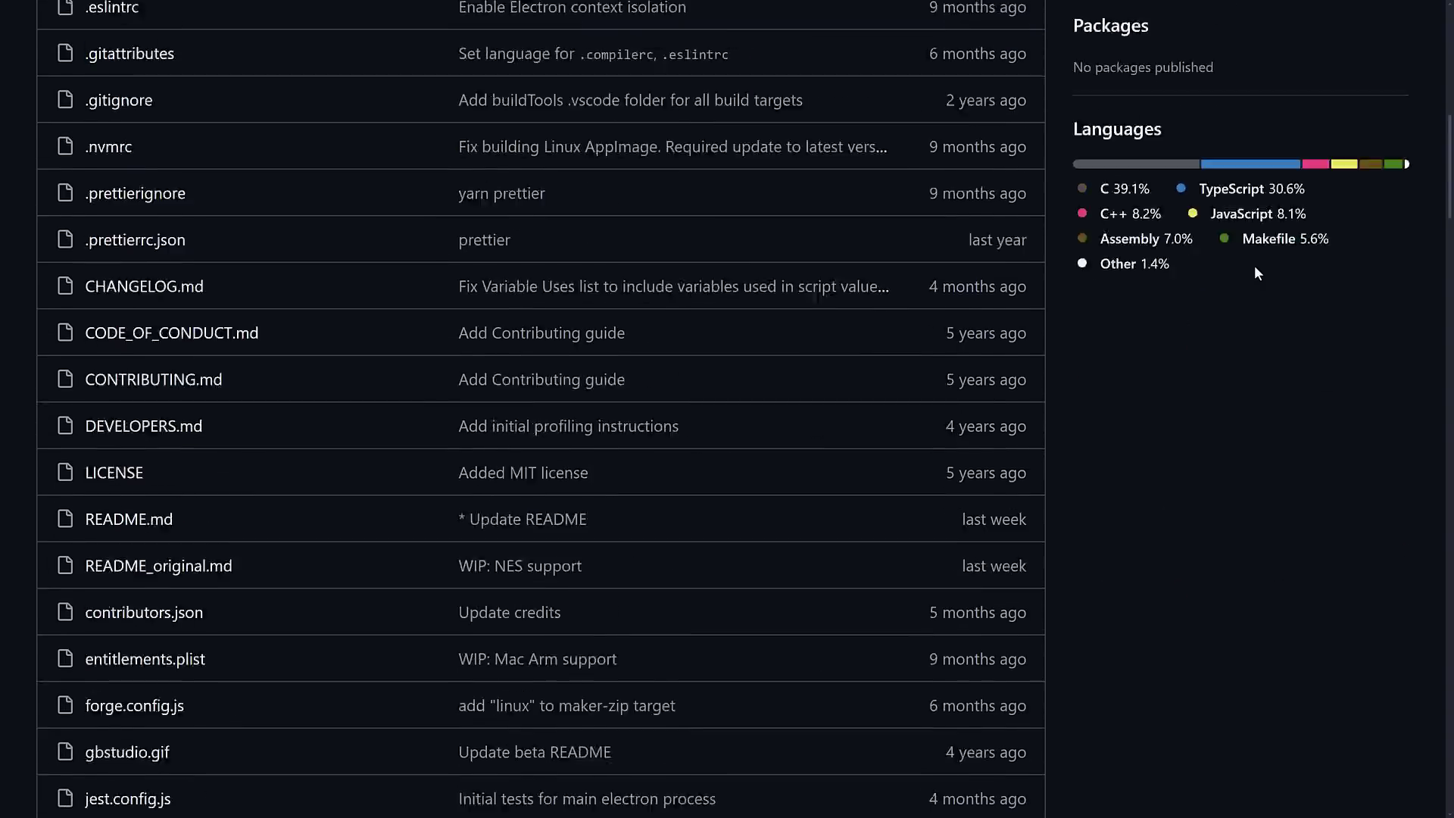
{"action": "scroll", "coordinate": [1255, 273], "scroll_direction": "down", "scroll_amount": 15}
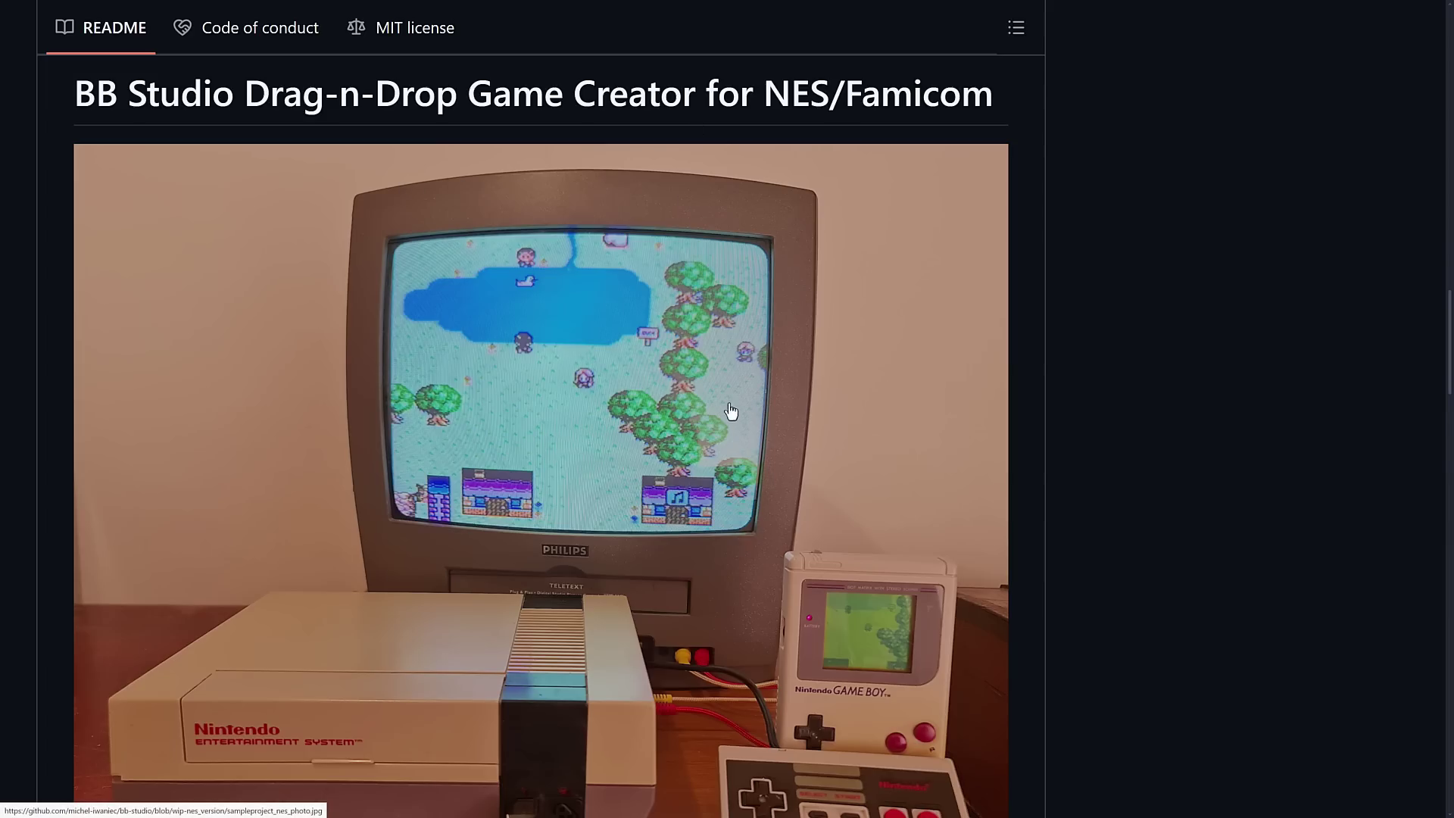
Read through the README's What is this, license and Where to get it sections to How to use it.
{"action": "scroll", "coordinate": [575, 473], "scroll_direction": "down", "scroll_amount": 4}
{"action": "scroll", "coordinate": [575, 474], "scroll_direction": "down", "scroll_amount": 5}
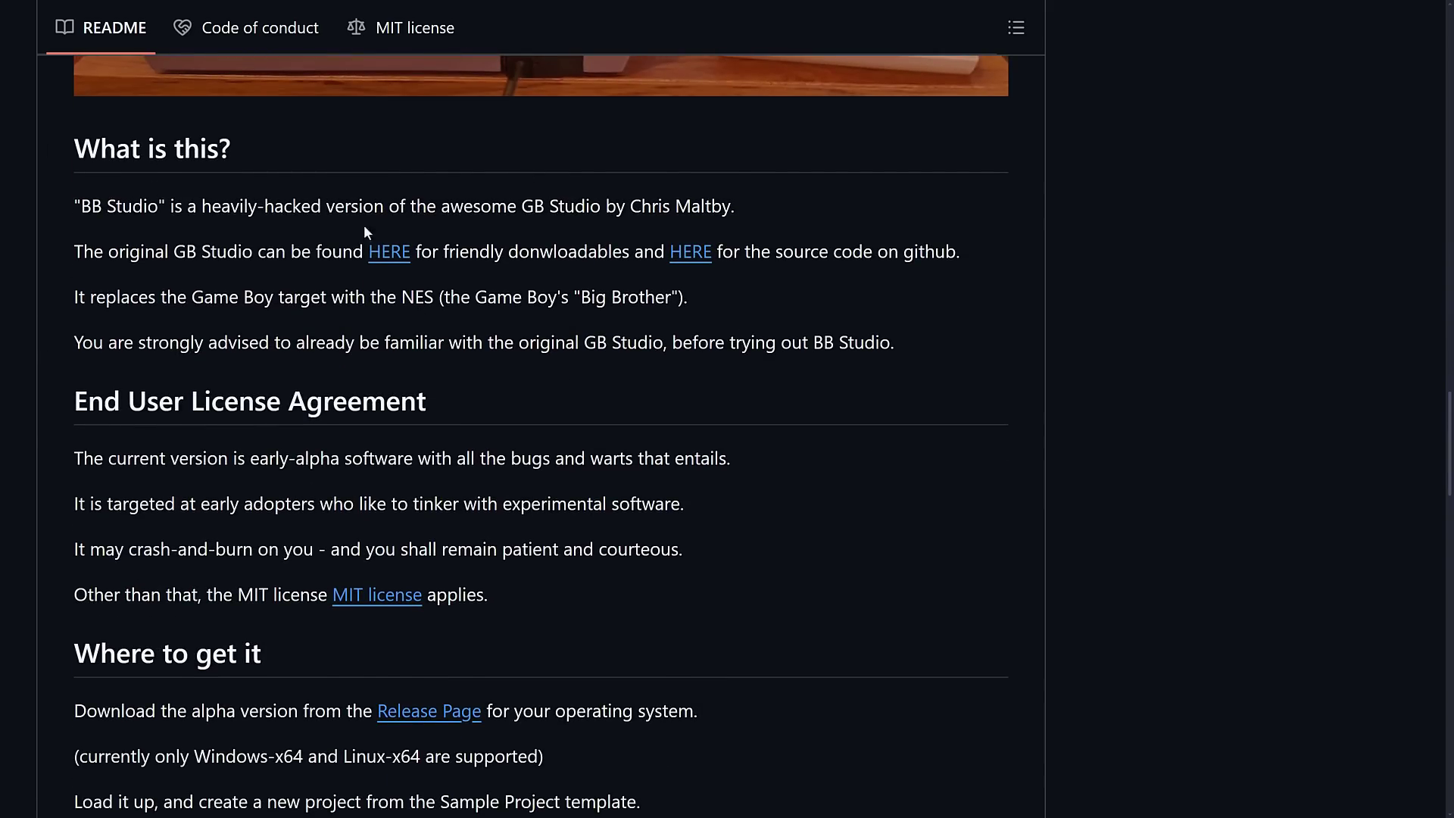
{"action": "scroll", "coordinate": [424, 258], "scroll_direction": "down", "scroll_amount": 1}
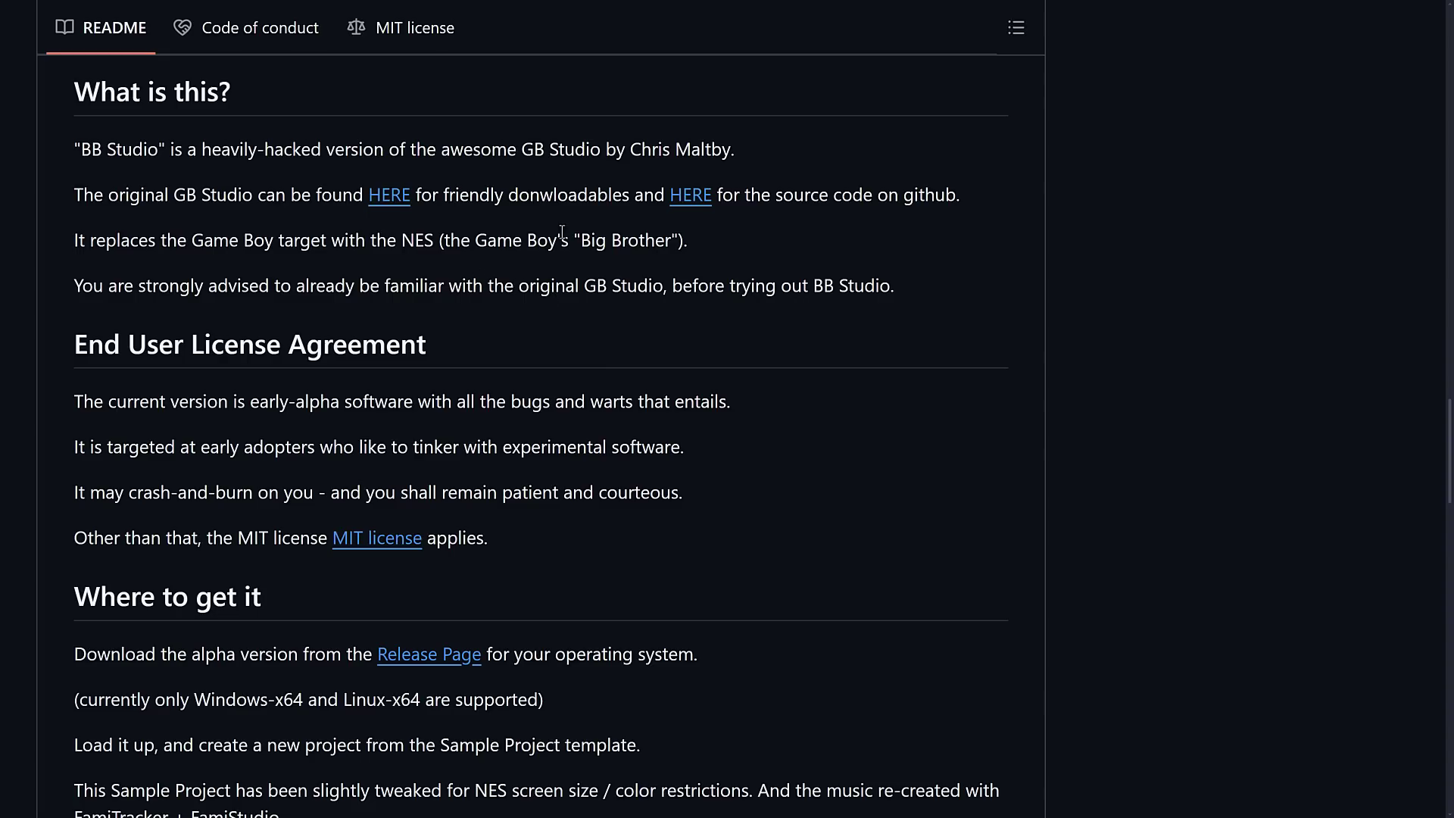
{"action": "scroll", "coordinate": [561, 231], "scroll_direction": "down", "scroll_amount": 3}
{"action": "scroll", "coordinate": [511, 228], "scroll_direction": "down", "scroll_amount": 2}
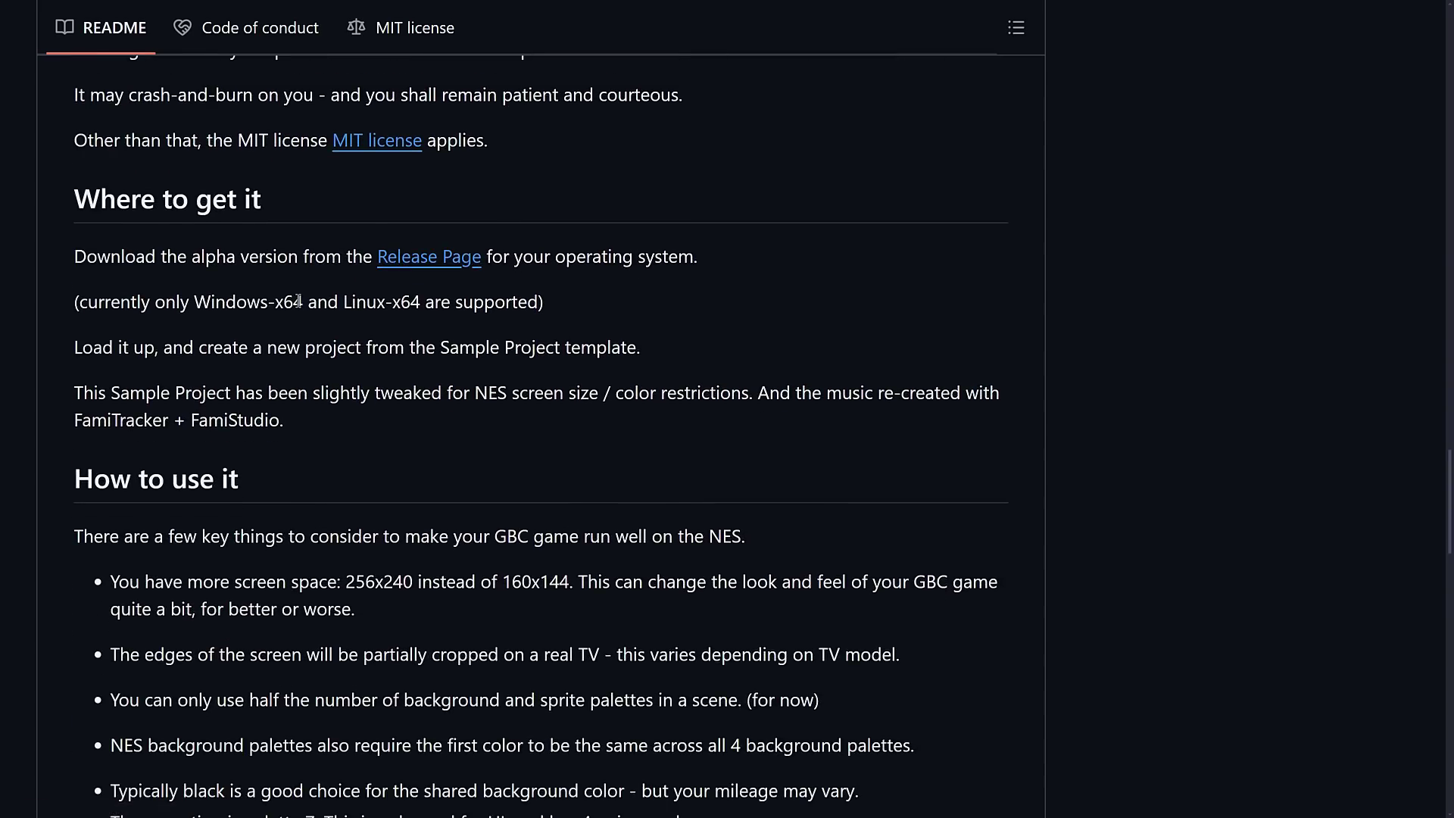
{"action": "scroll", "coordinate": [391, 307], "scroll_direction": "down", "scroll_amount": 4}
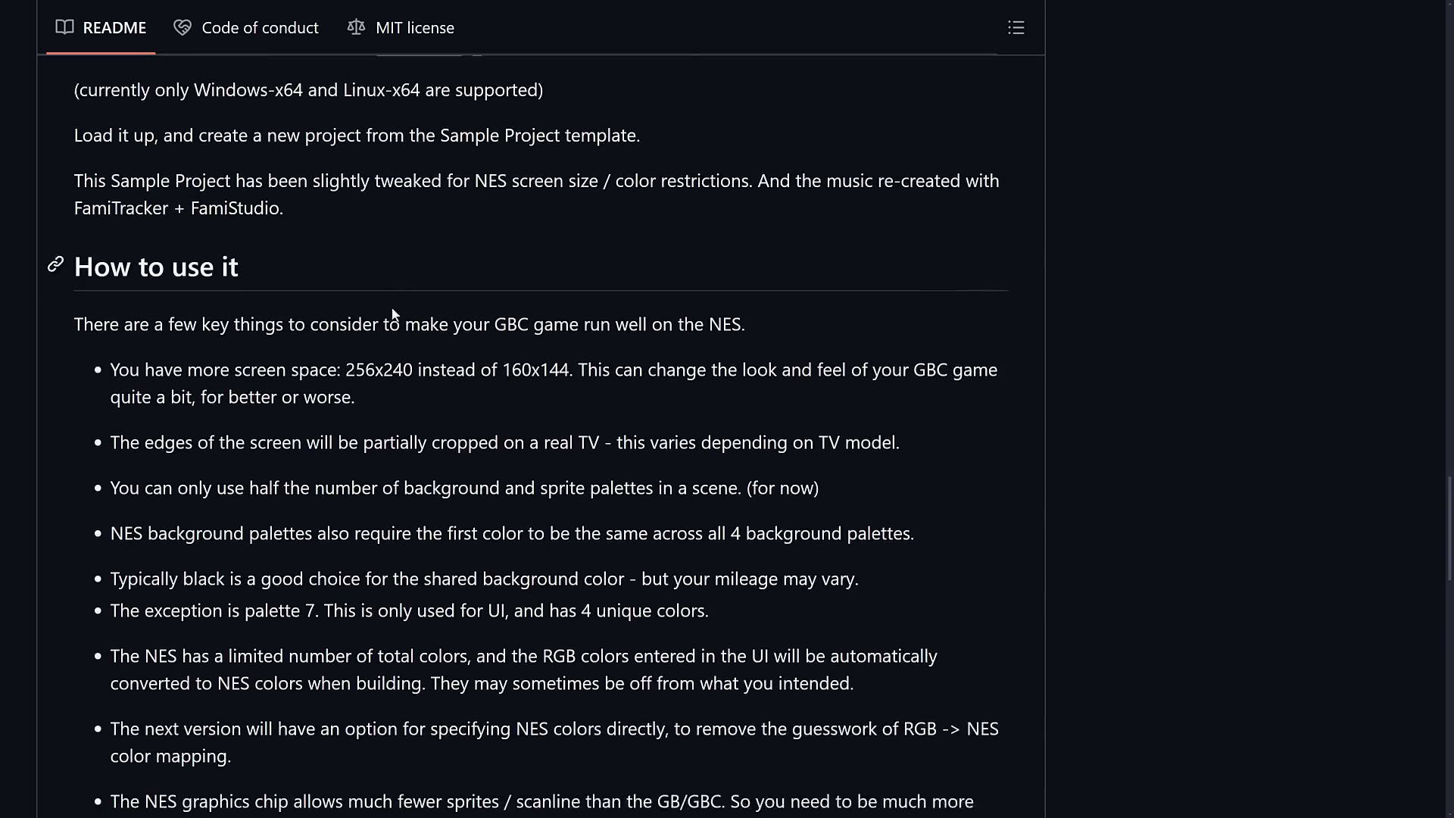
{"action": "scroll", "coordinate": [362, 283], "scroll_direction": "down", "scroll_amount": 3}
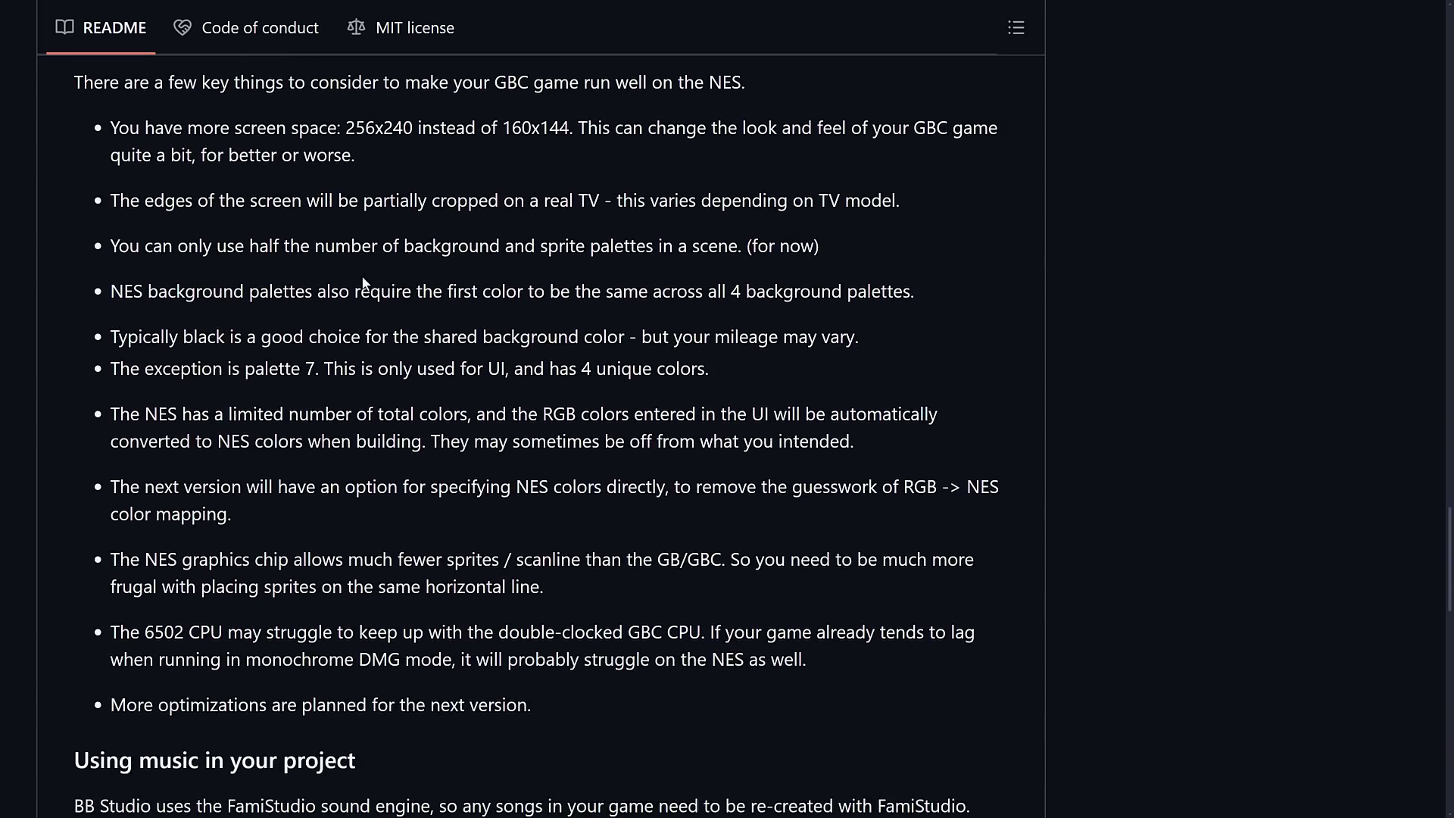
{"action": "scroll", "coordinate": [451, 234], "scroll_direction": "up", "scroll_amount": 1}
{"action": "left_click_drag", "start_coordinate": [456, 135], "coordinate": [583, 134]}
{"action": "left_click", "coordinate": [585, 133]}
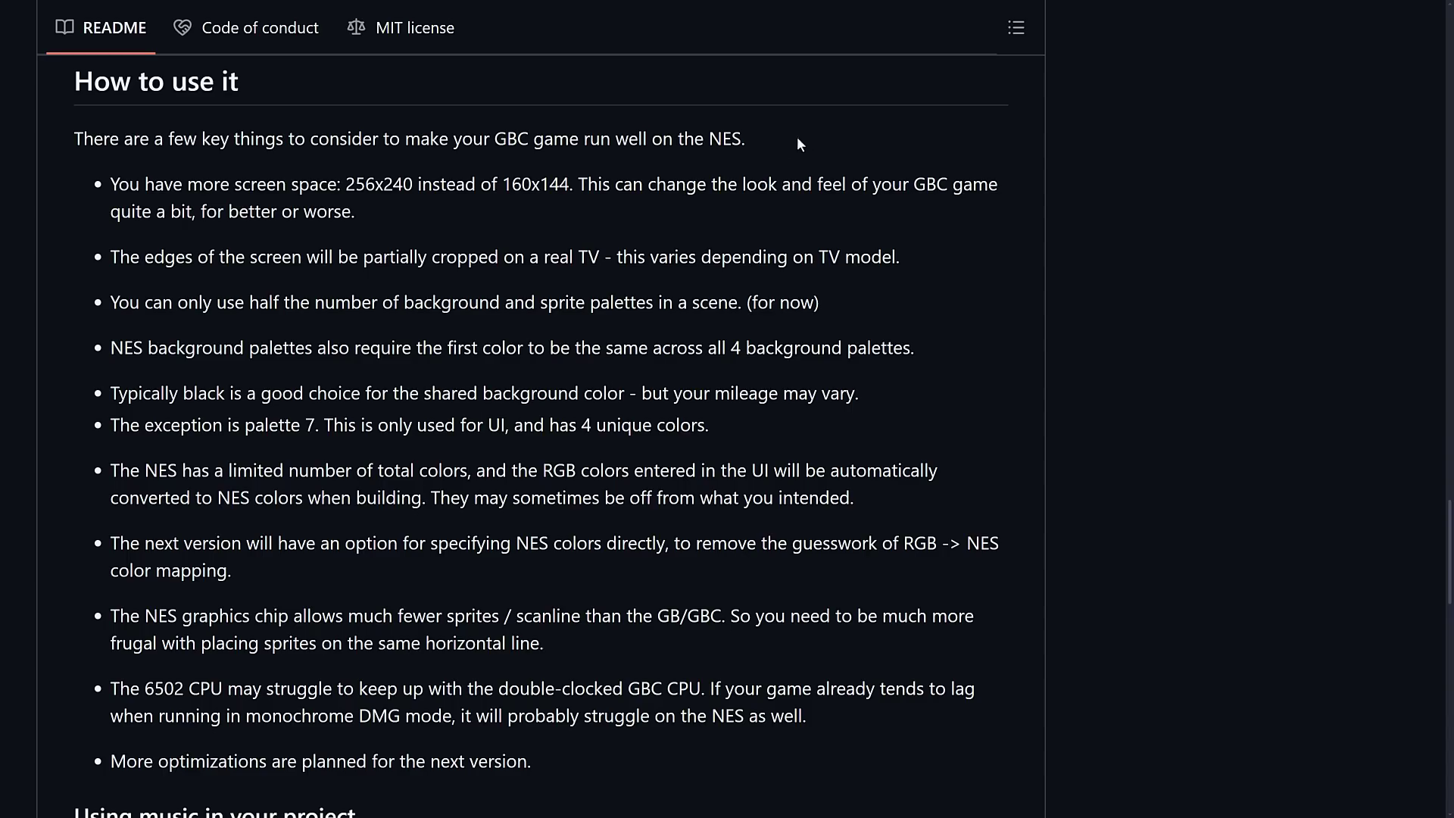
{"action": "scroll", "coordinate": [468, 230], "scroll_direction": "down", "scroll_amount": 1}
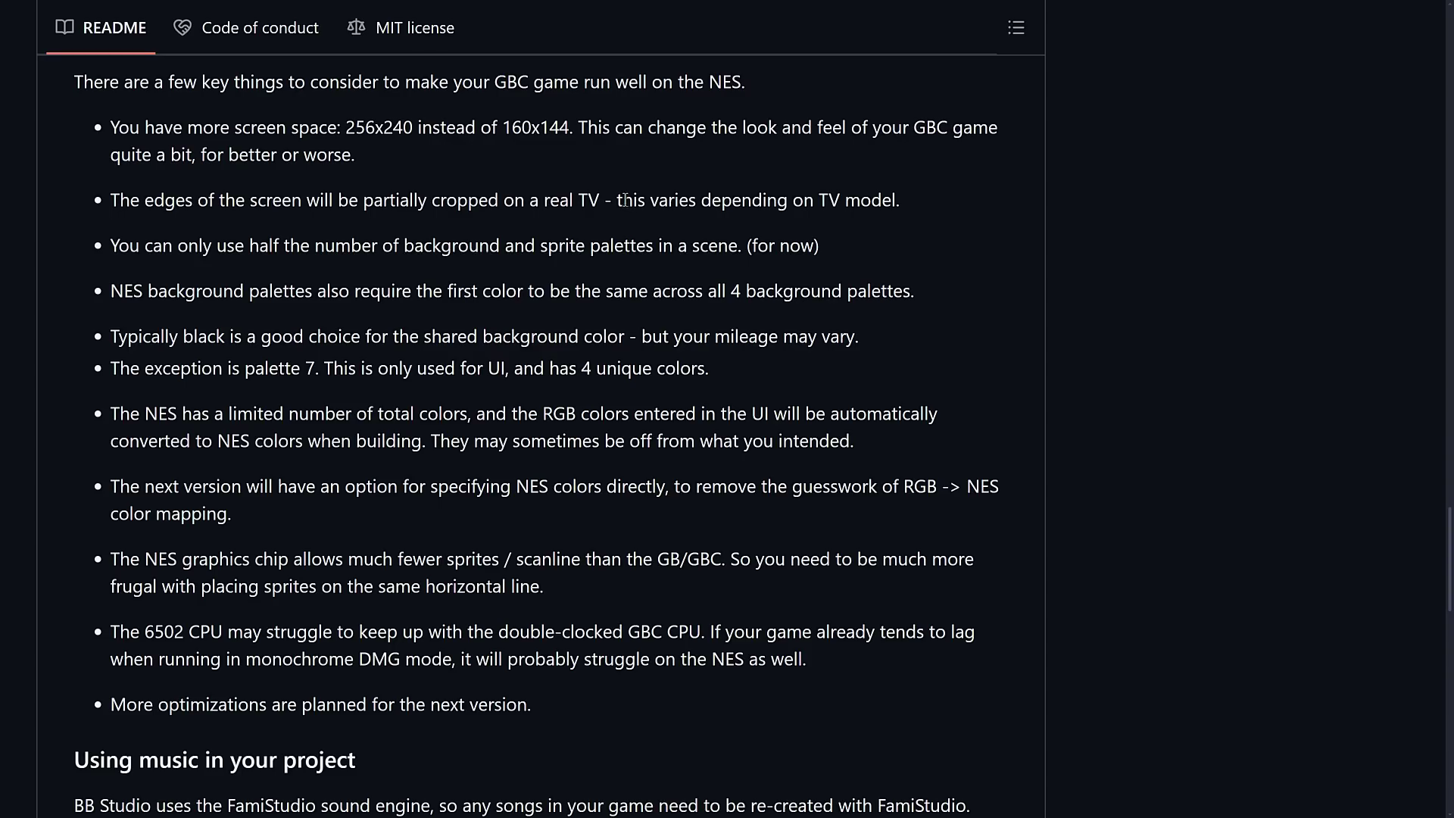
{"action": "scroll", "coordinate": [227, 175], "scroll_direction": "down", "scroll_amount": 1}
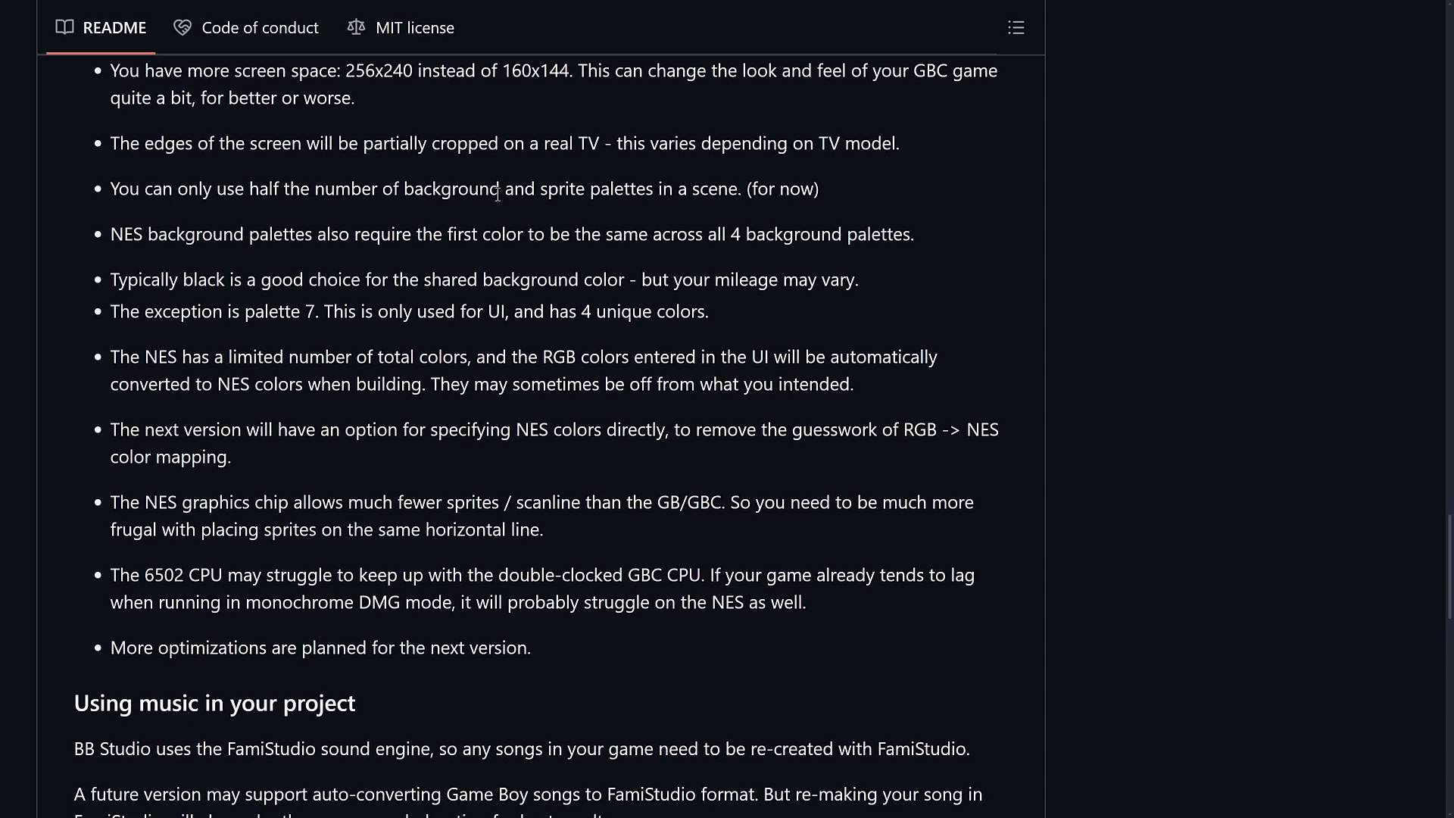
{"action": "scroll", "coordinate": [748, 182], "scroll_direction": "down", "scroll_amount": 1}
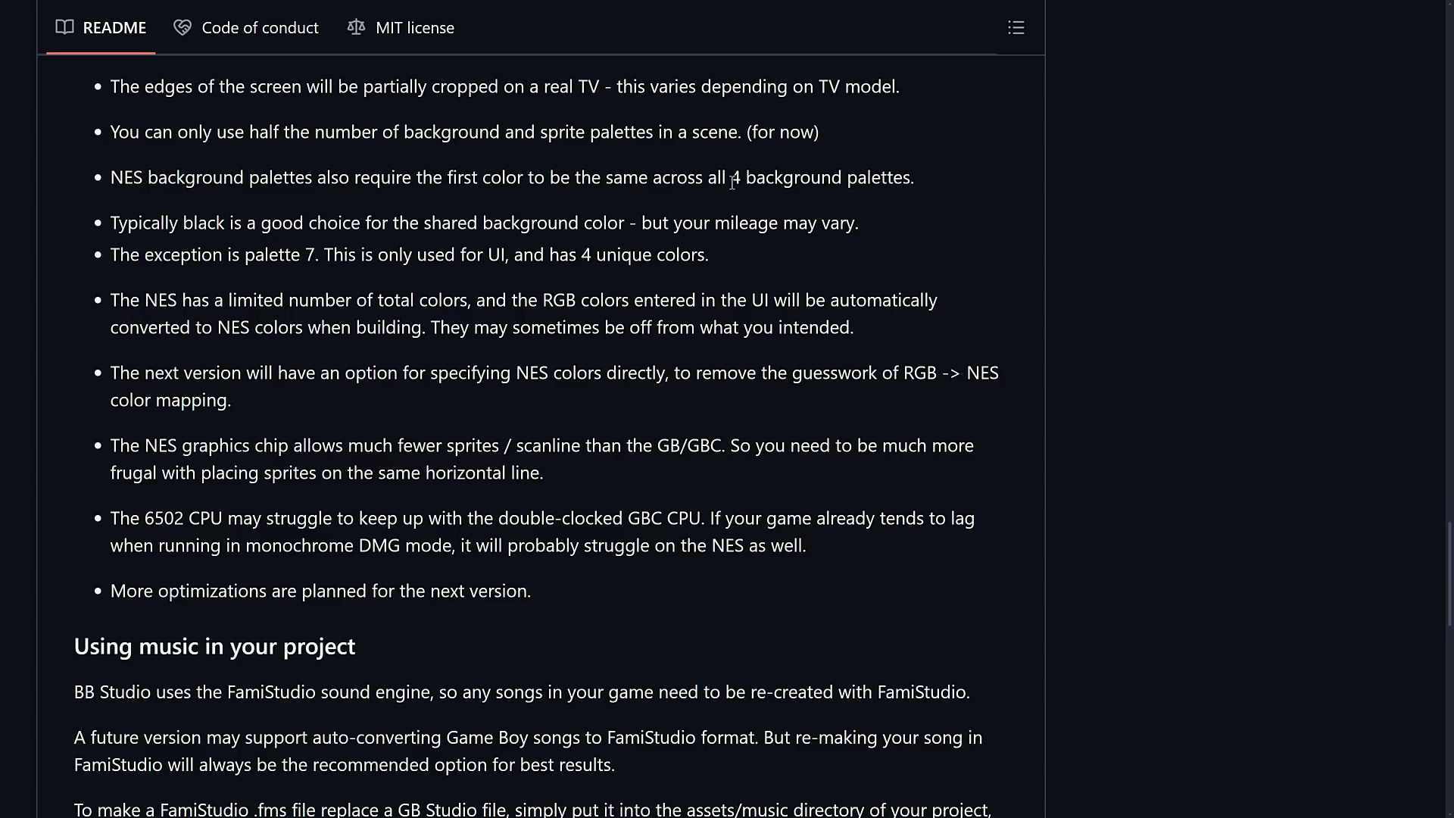
{"action": "scroll", "coordinate": [732, 181], "scroll_direction": "down", "scroll_amount": 1}
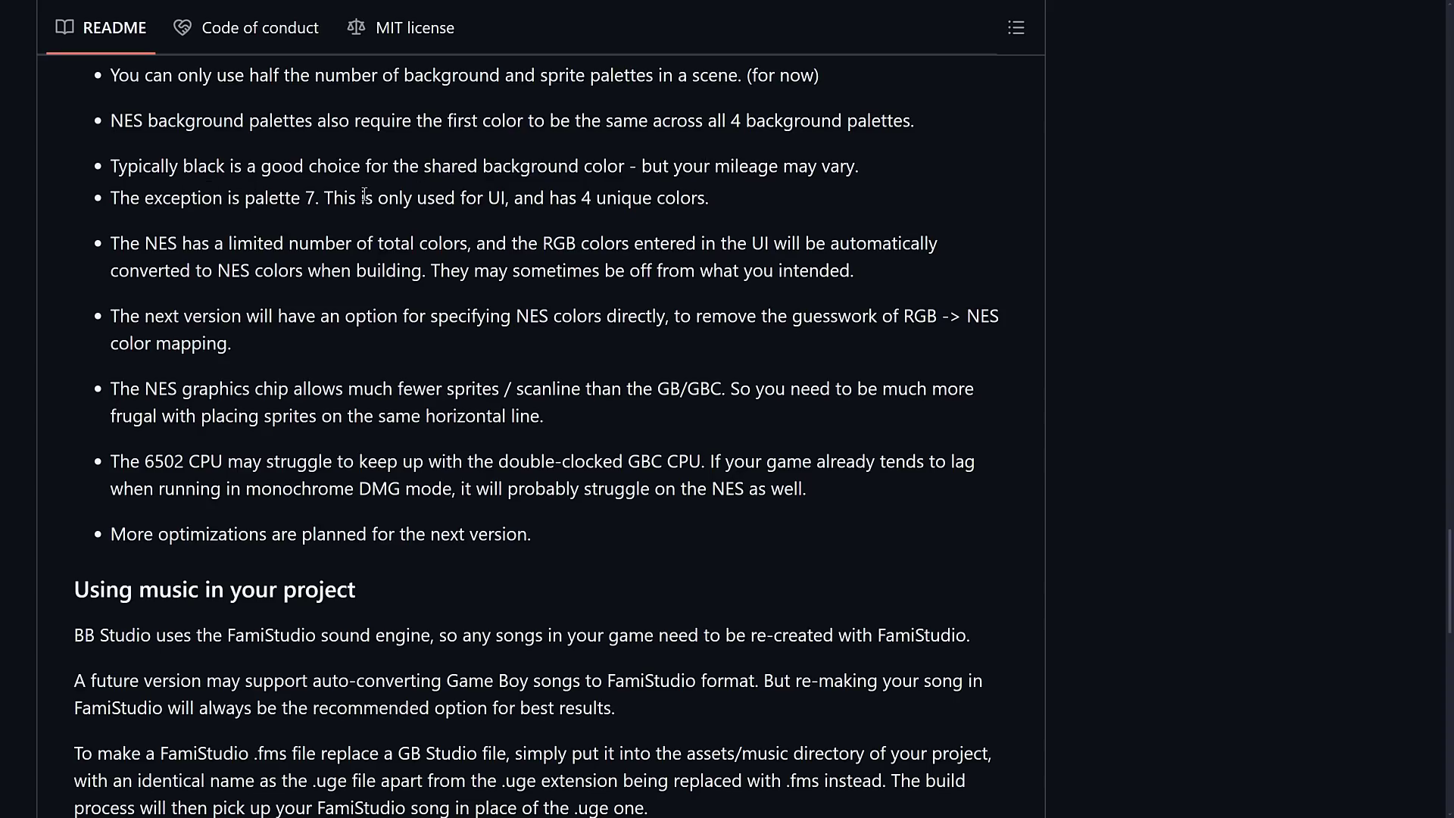
{"action": "scroll", "coordinate": [537, 192], "scroll_direction": "down", "scroll_amount": 1}
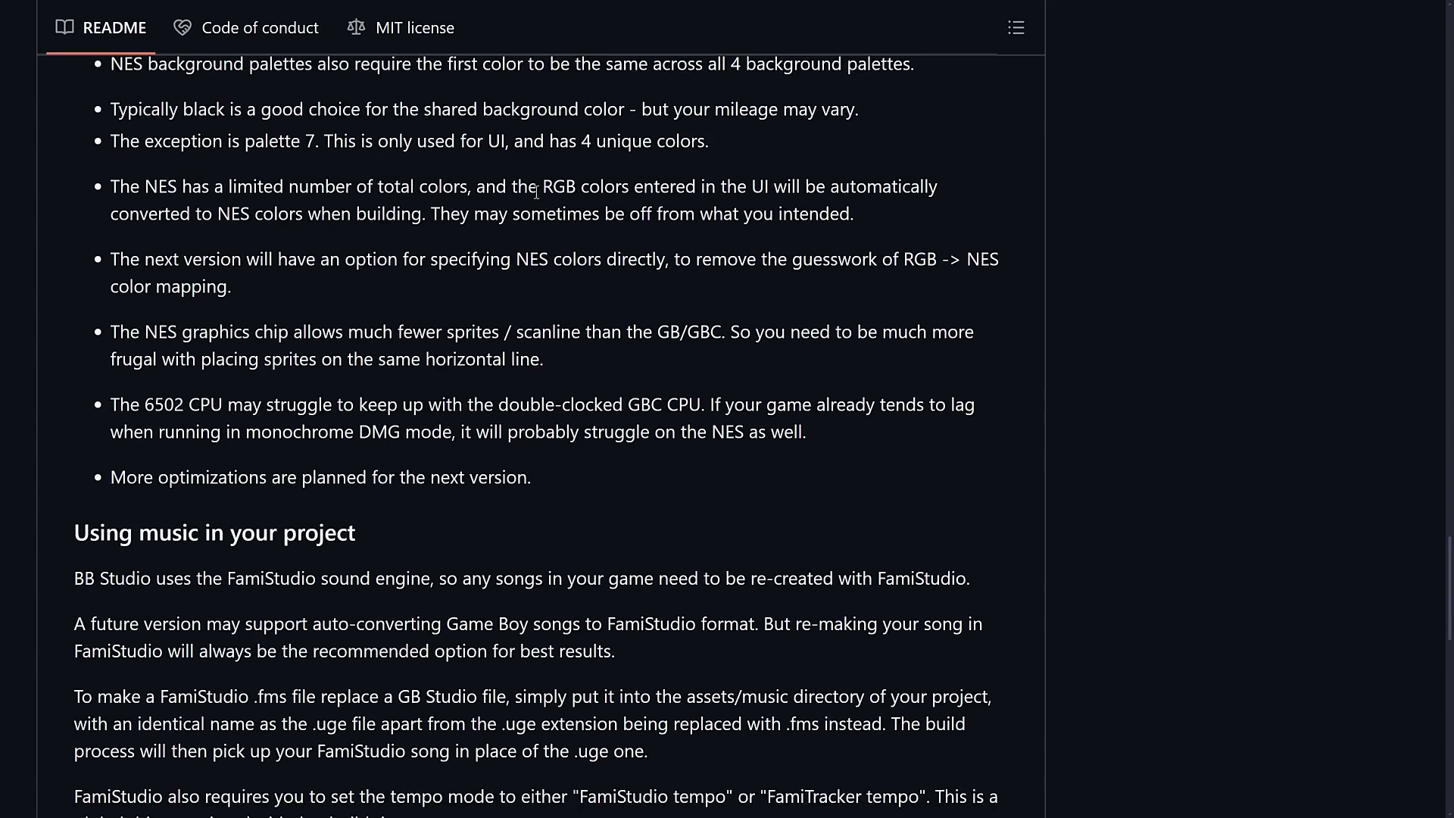
{"action": "scroll", "coordinate": [290, 175], "scroll_direction": "down", "scroll_amount": 1}
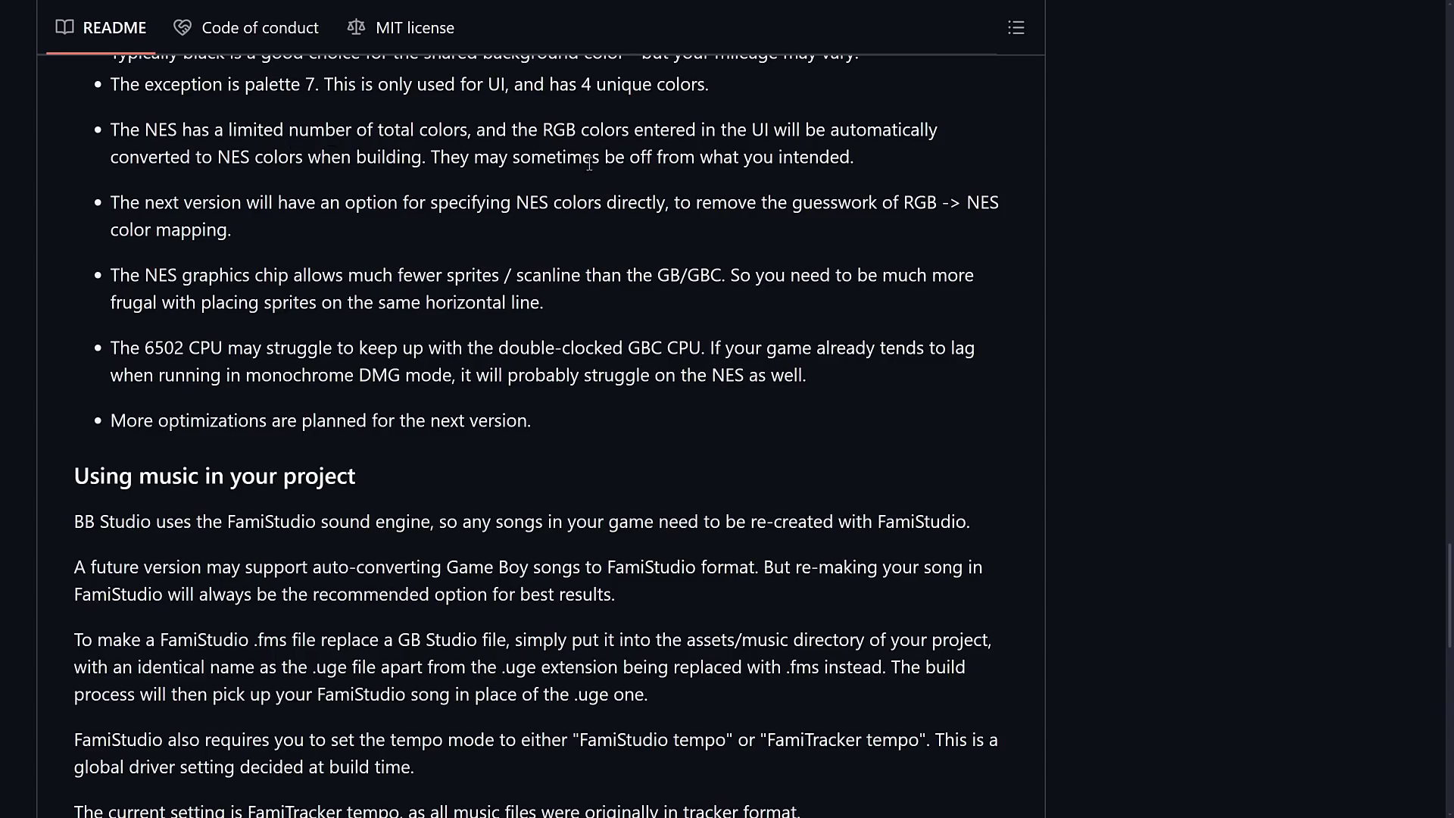
{"action": "scroll", "coordinate": [751, 413], "scroll_direction": "down", "scroll_amount": 1}
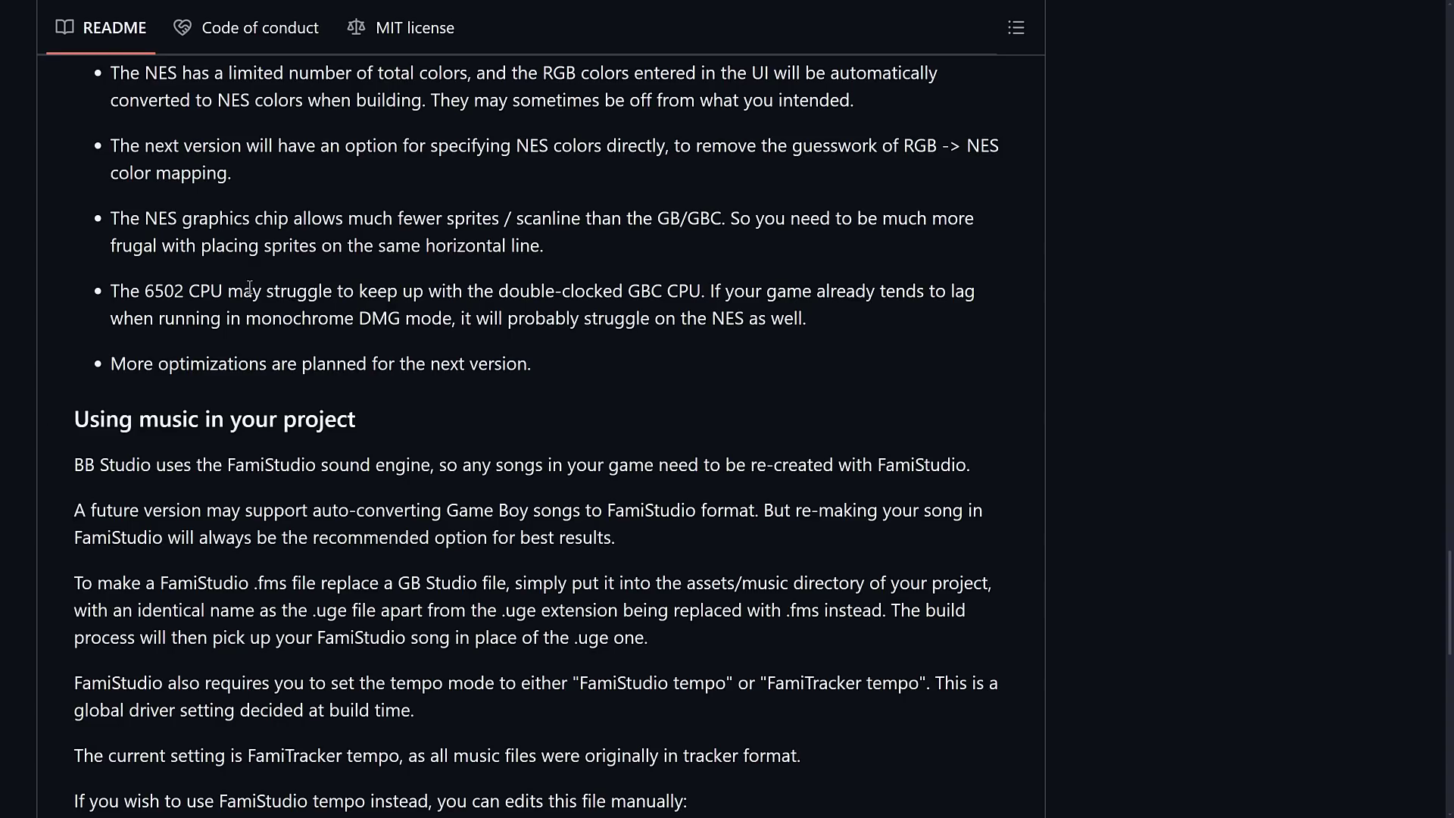
{"action": "double_click", "coordinate": [179, 294]}
{"action": "left_click", "coordinate": [370, 270]}
{"action": "scroll", "coordinate": [370, 270], "scroll_direction": "down", "scroll_amount": 2}
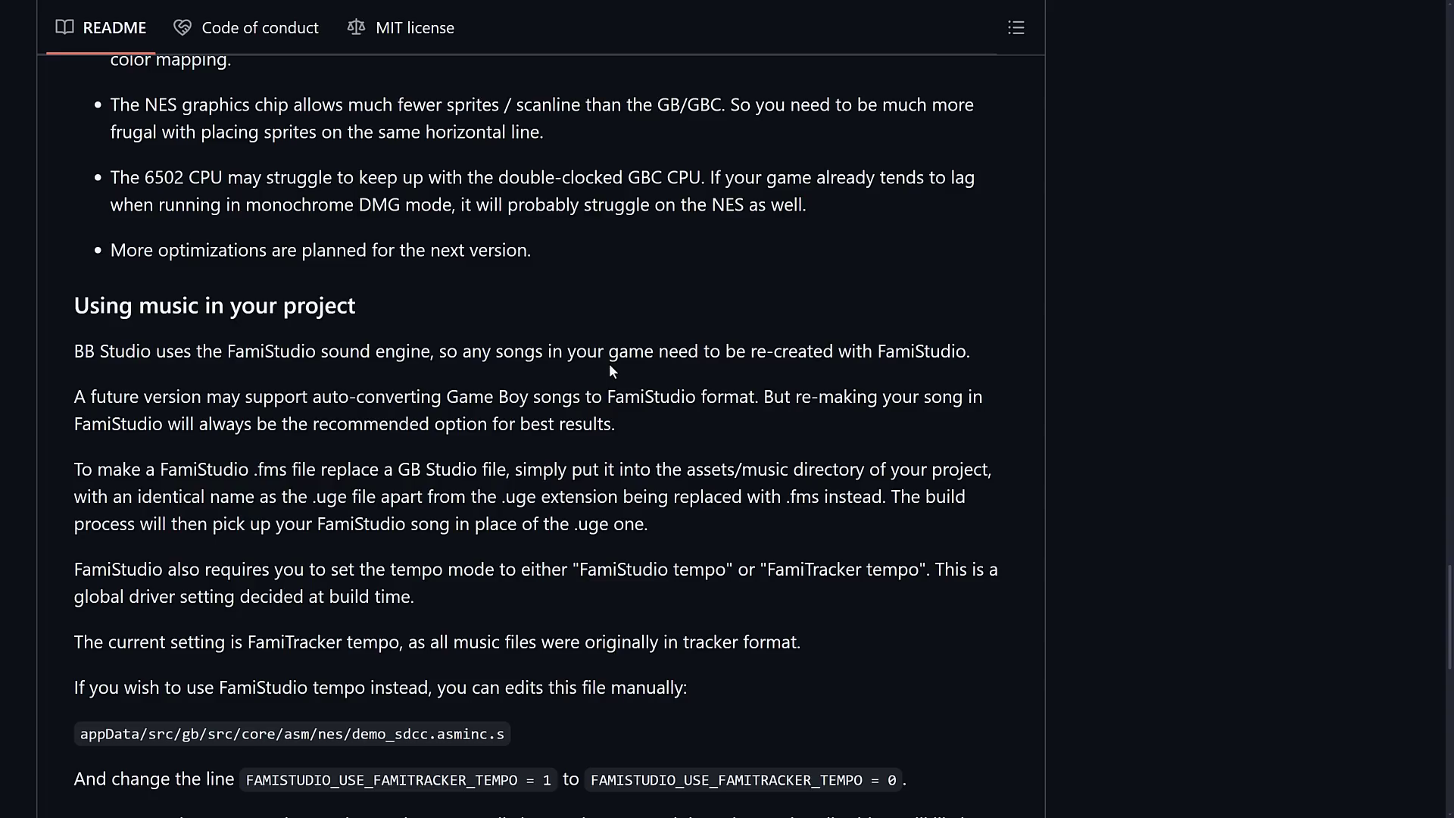
{"action": "double_click", "coordinate": [171, 177]}
{"action": "left_click", "coordinate": [638, 254]}
{"action": "scroll", "coordinate": [274, 183], "scroll_direction": "down", "scroll_amount": 2}
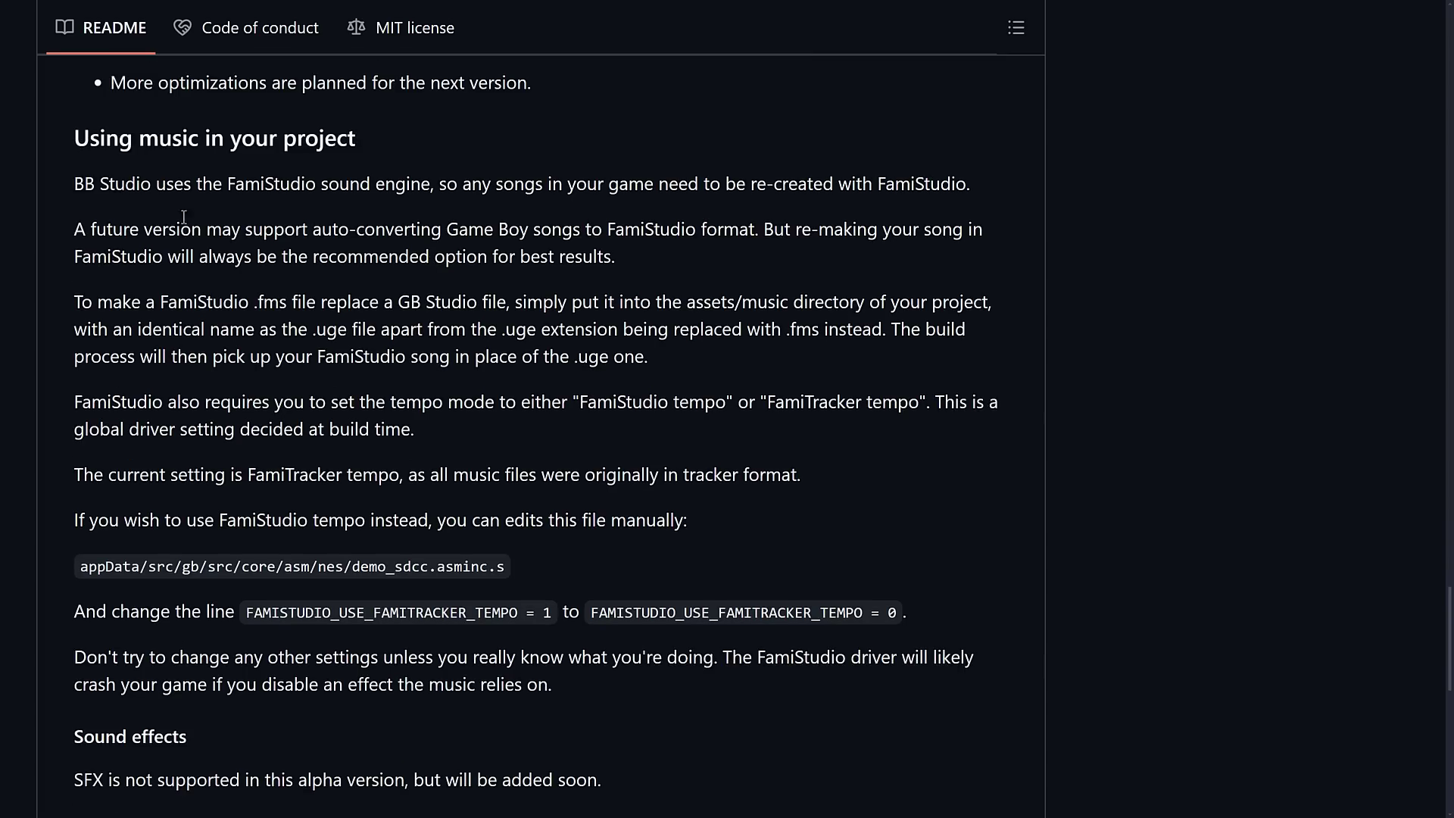
Scroll further down the README, highlighting and then clearing part of the Mesen sentence.
{"action": "scroll", "coordinate": [576, 206], "scroll_direction": "down", "scroll_amount": 7}
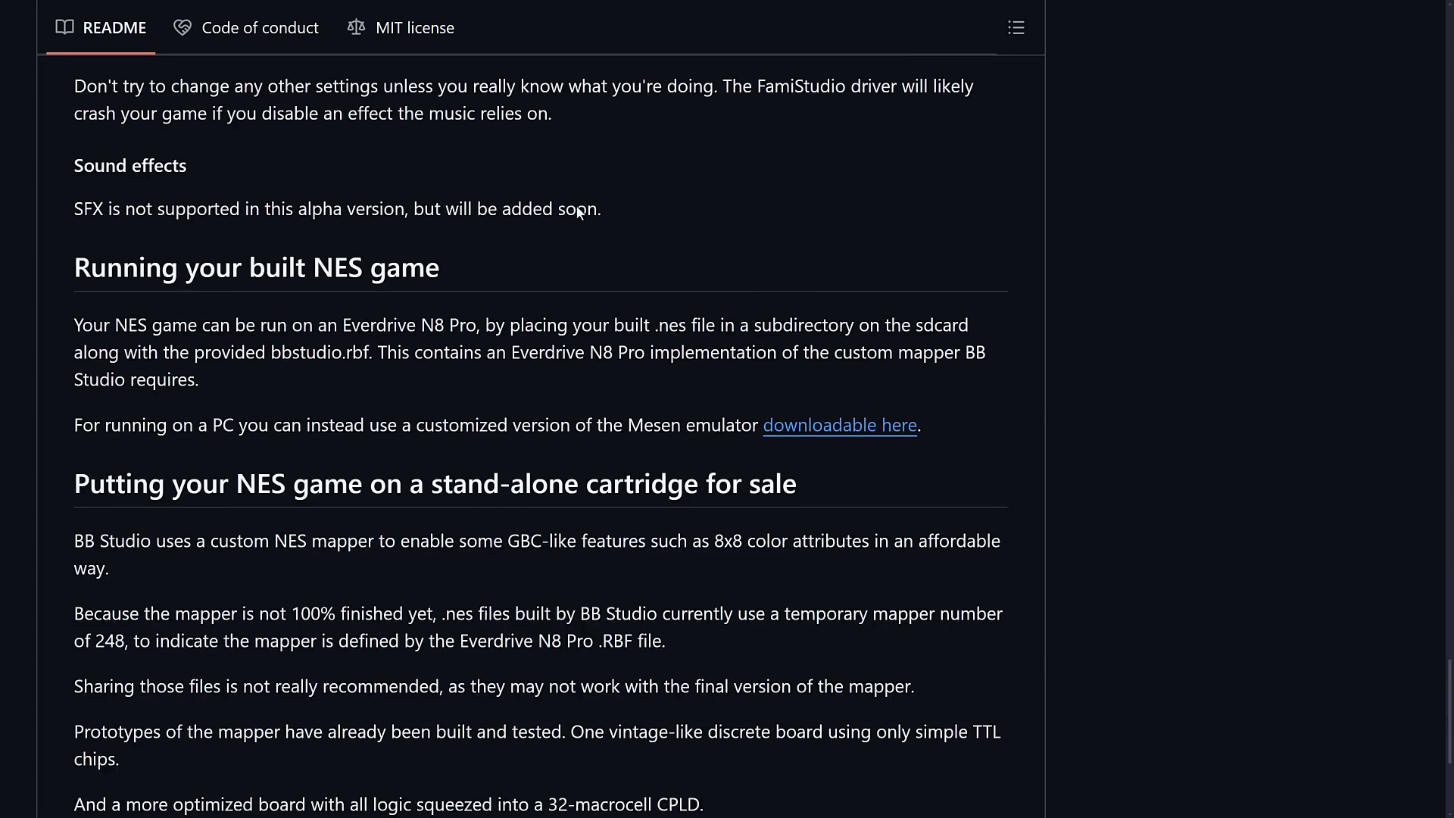
{"action": "scroll", "coordinate": [578, 211], "scroll_direction": "down", "scroll_amount": 1}
{"action": "scroll", "coordinate": [278, 268], "scroll_direction": "down", "scroll_amount": 2}
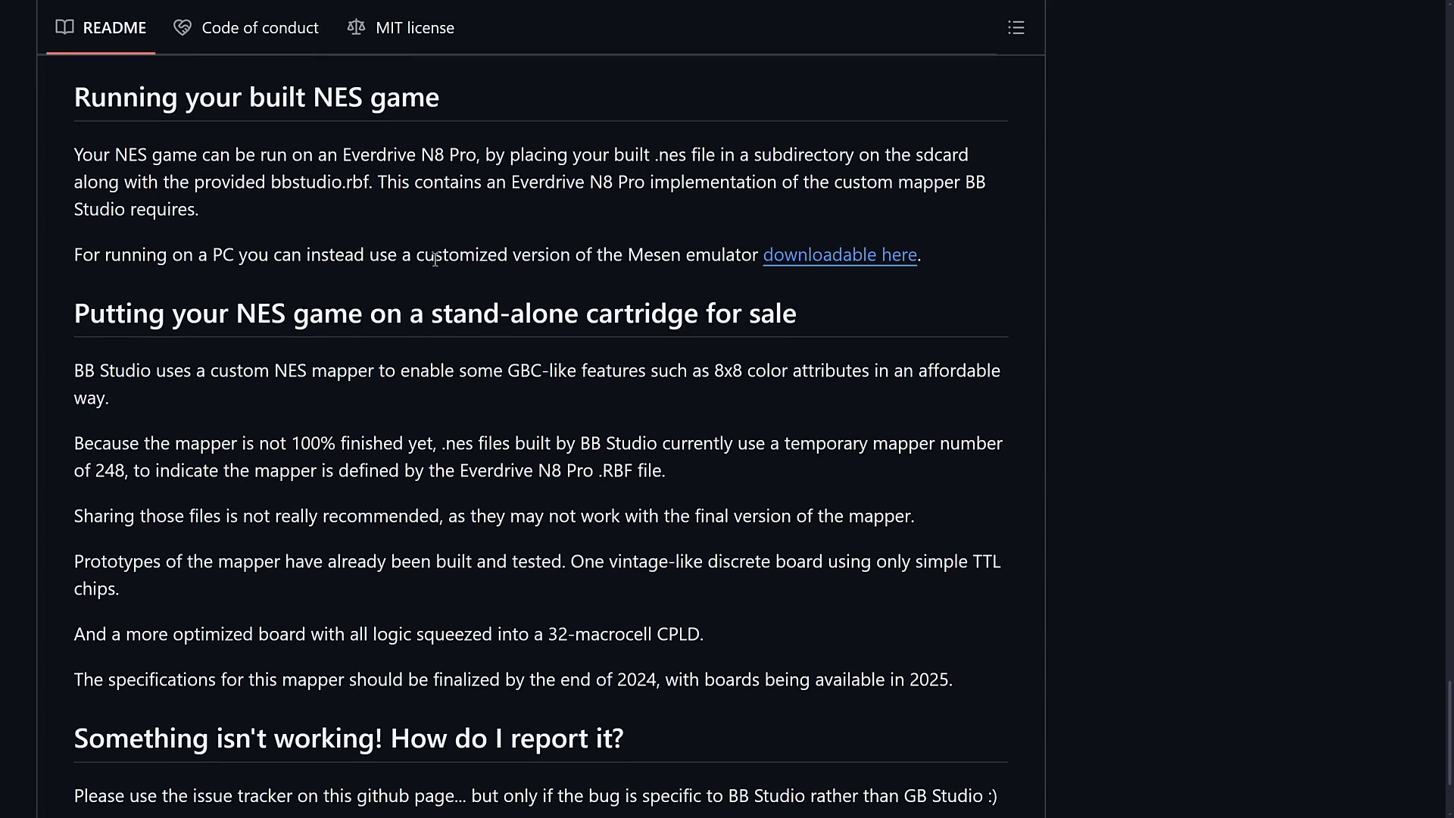
{"action": "left_click_drag", "start_coordinate": [559, 254], "coordinate": [712, 255]}
{"action": "left_click", "coordinate": [651, 256]}
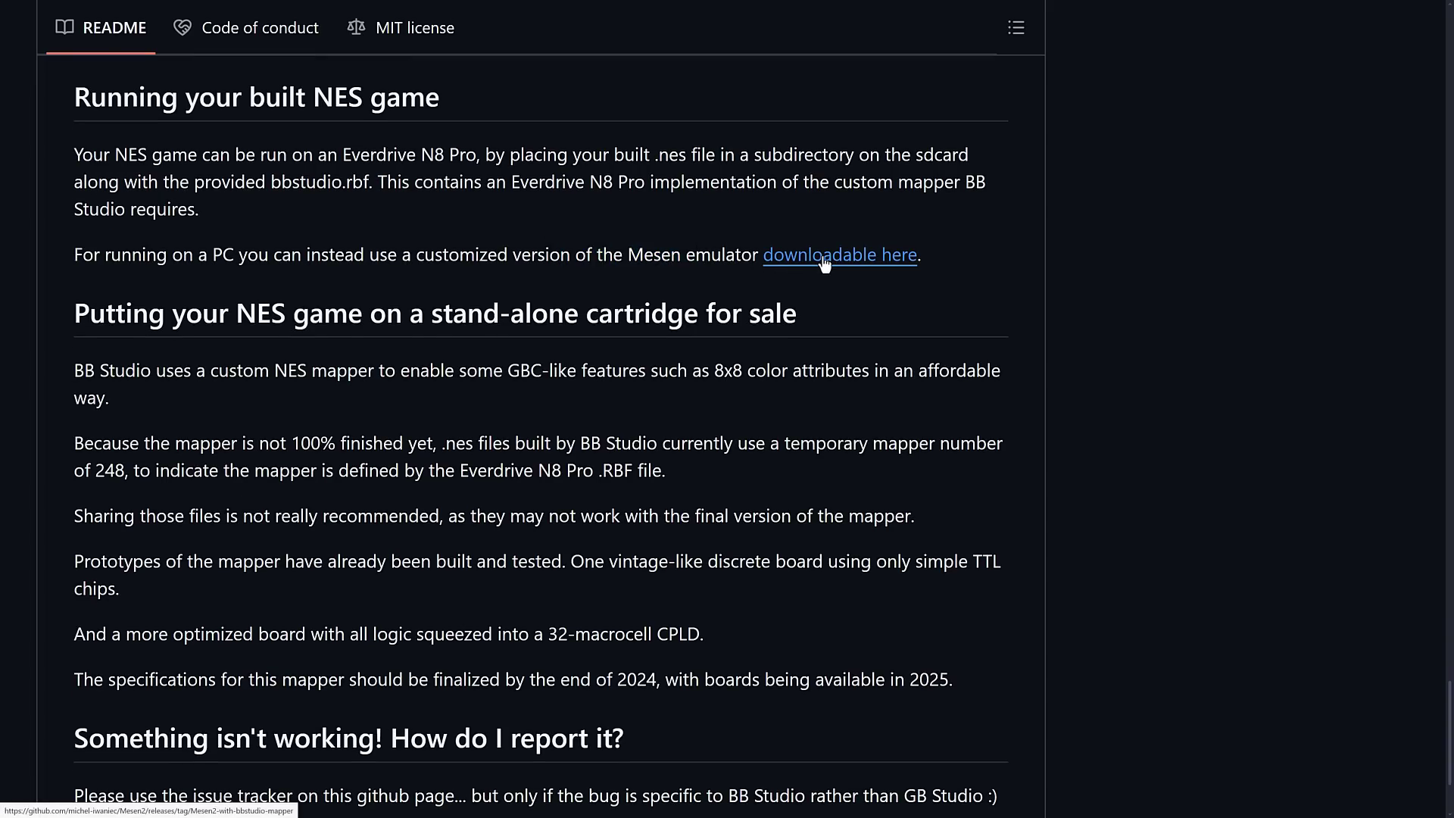
Highlight and clear the stand-alone cartridge heading, then jump back to the repository's top.
{"action": "scroll", "coordinate": [541, 310], "scroll_direction": "down", "scroll_amount": 2}
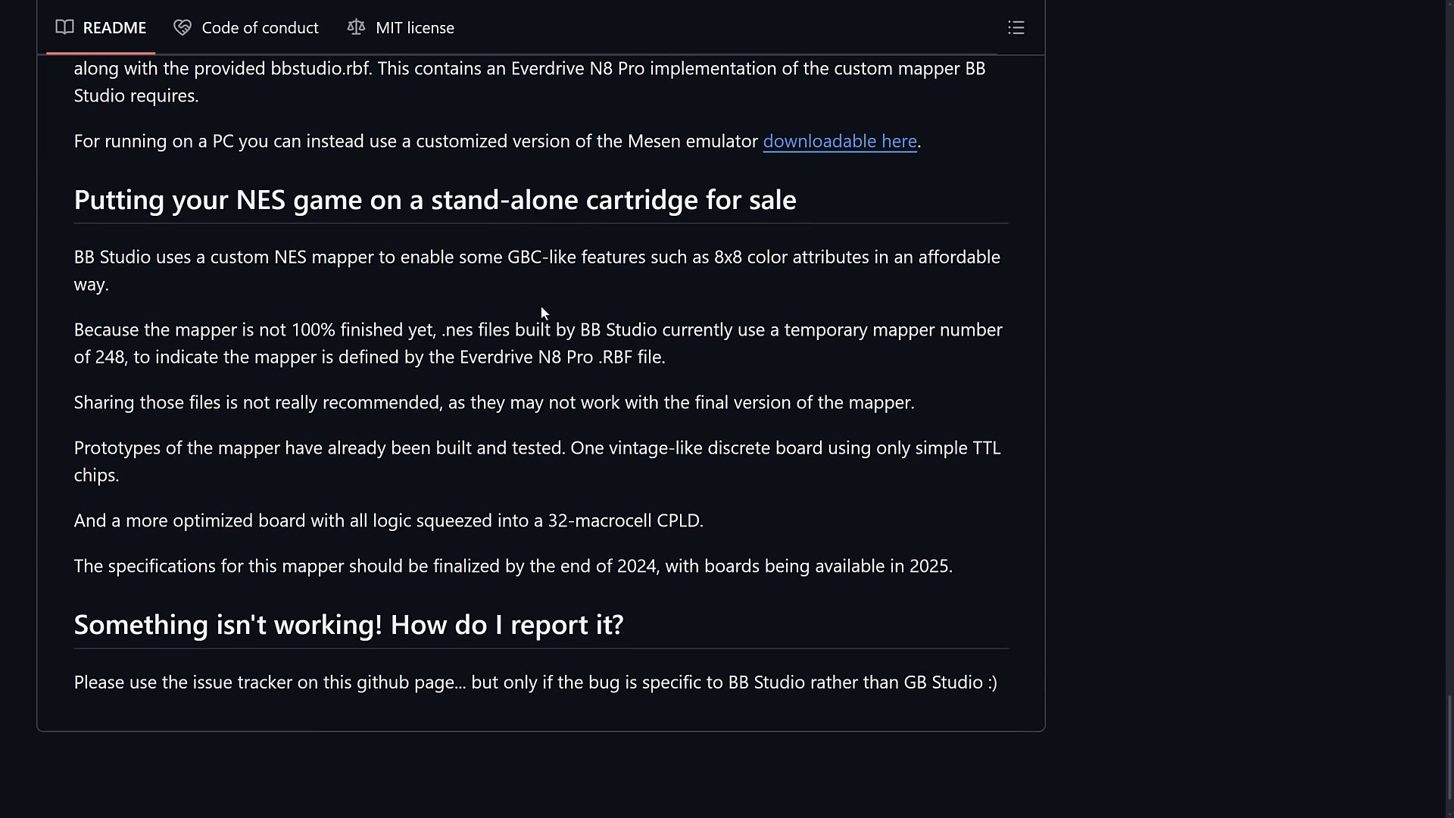
{"action": "left_click_drag", "start_coordinate": [76, 206], "coordinate": [816, 198]}
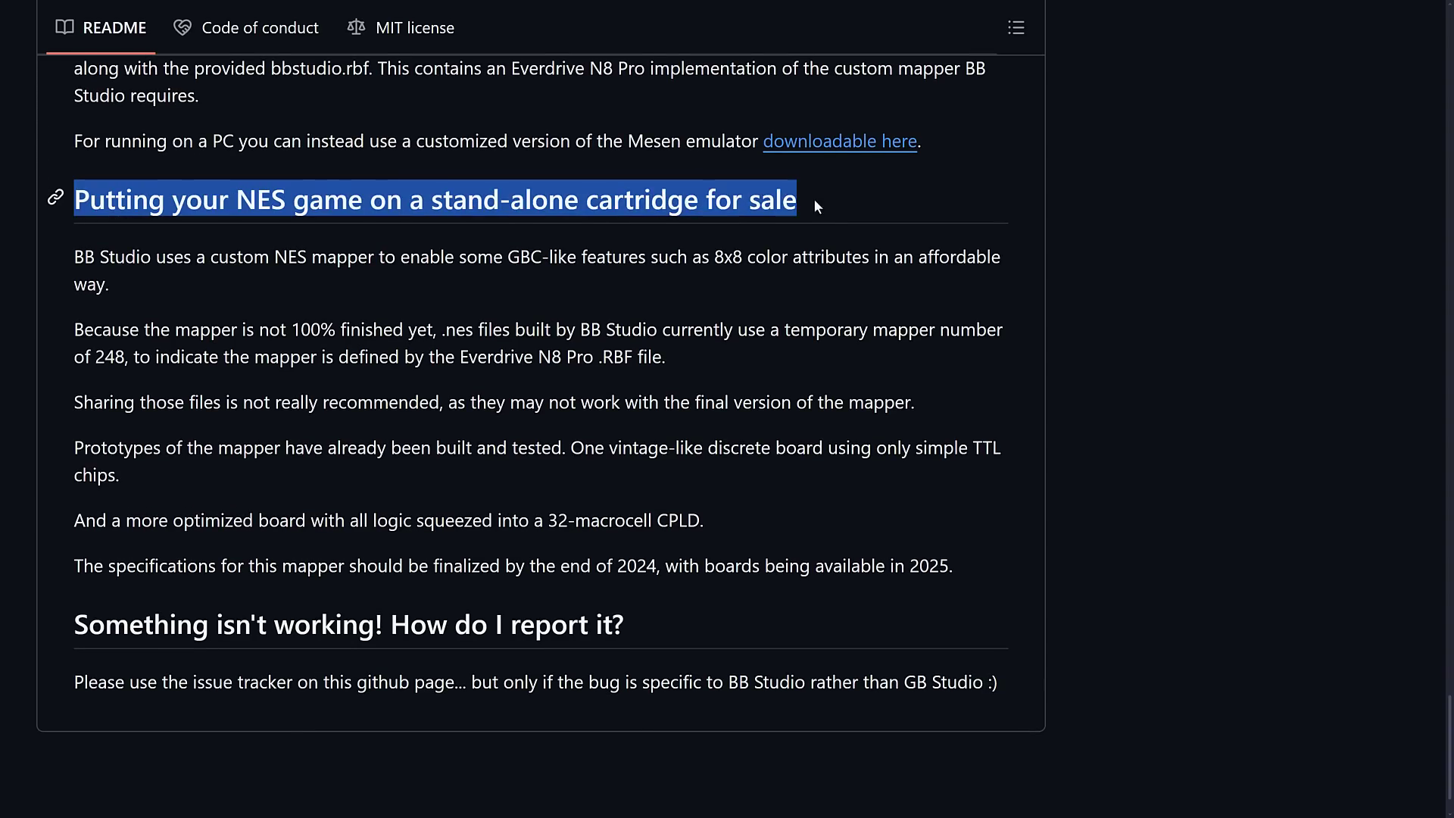
{"action": "left_click", "coordinate": [667, 306]}
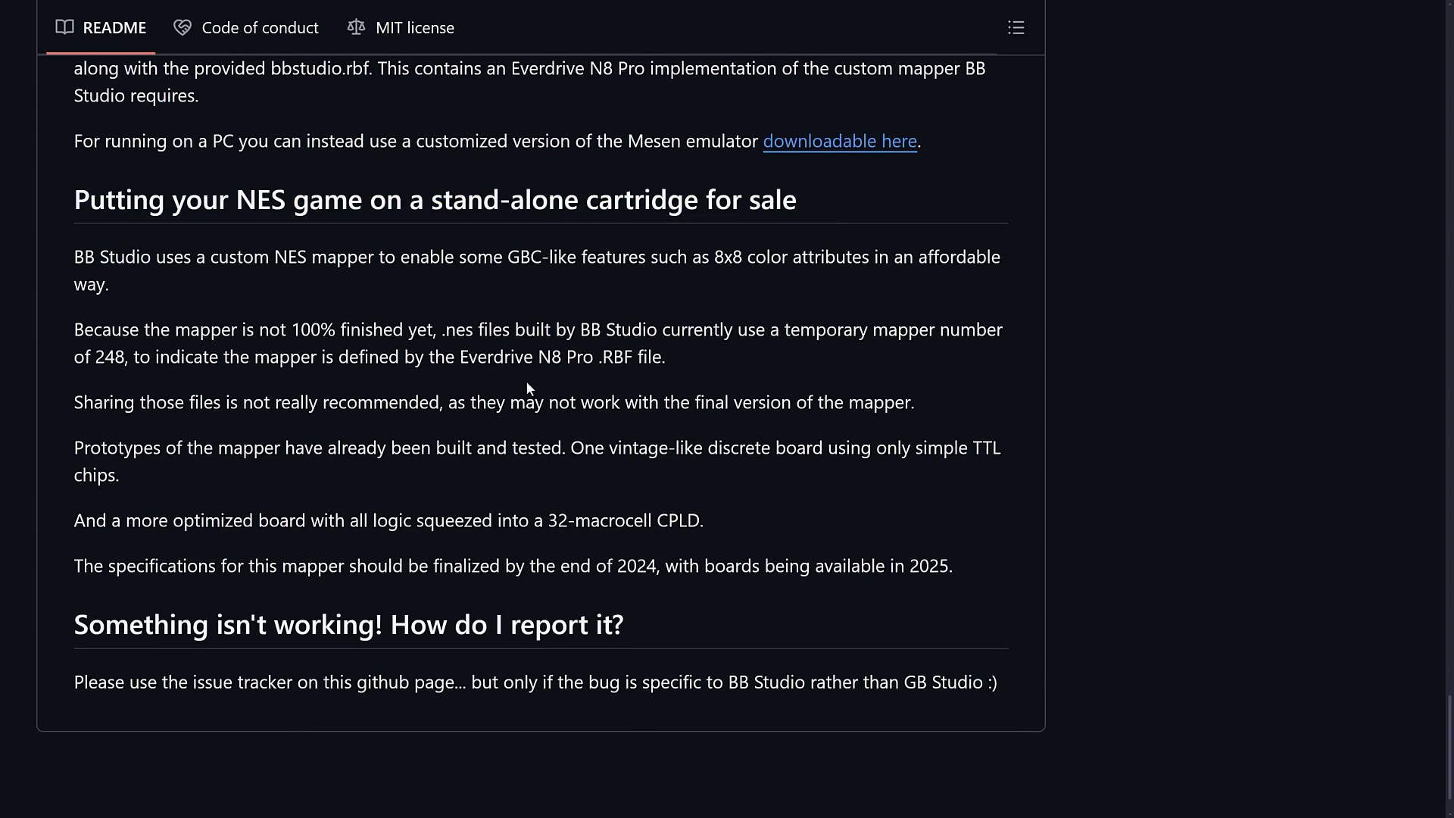
{"action": "key", "text": "Home"}
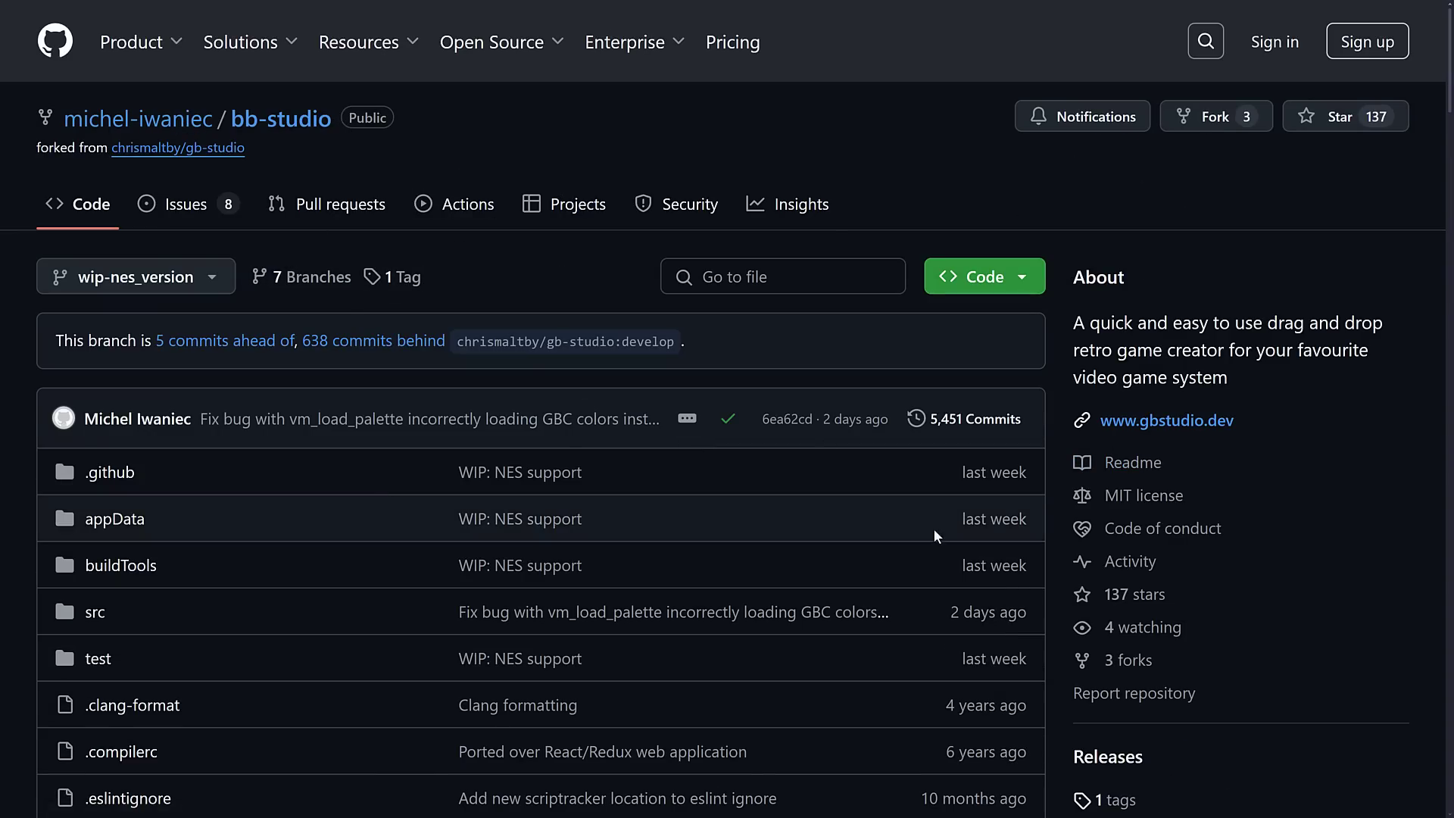
Follow the 'forked from chrismaltby/gb-studio' link and browse the upstream gb-studio repository page.
{"action": "left_click", "coordinate": [535, 356]}
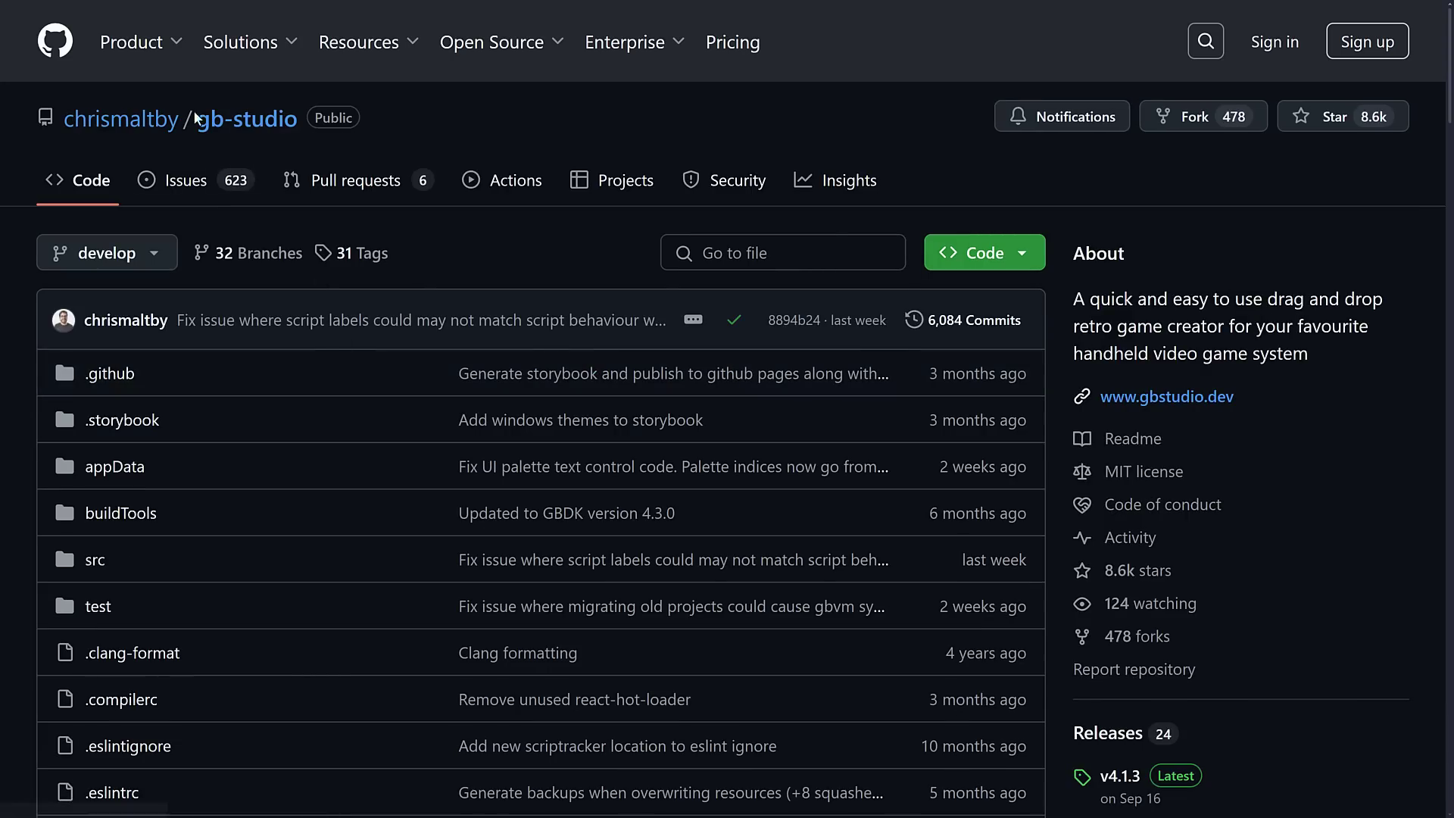
{"action": "scroll", "coordinate": [487, 303], "scroll_direction": "down", "scroll_amount": 2}
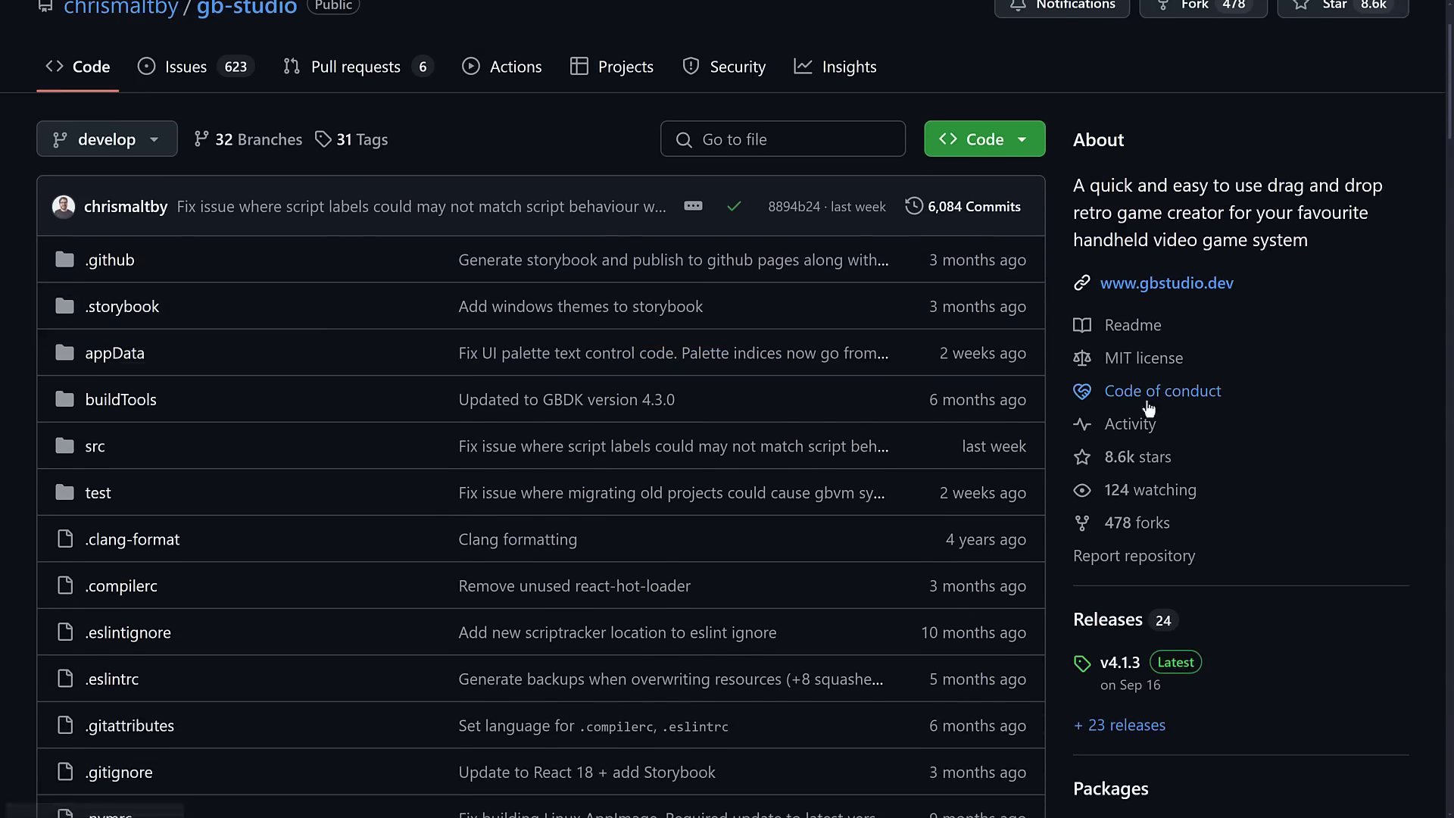
{"action": "scroll", "coordinate": [924, 405], "scroll_direction": "down", "scroll_amount": 10}
{"action": "scroll", "coordinate": [887, 394], "scroll_direction": "down", "scroll_amount": 10}
{"action": "scroll", "coordinate": [886, 385], "scroll_direction": "up", "scroll_amount": 5}
{"action": "scroll", "coordinate": [886, 384], "scroll_direction": "up", "scroll_amount": 1}
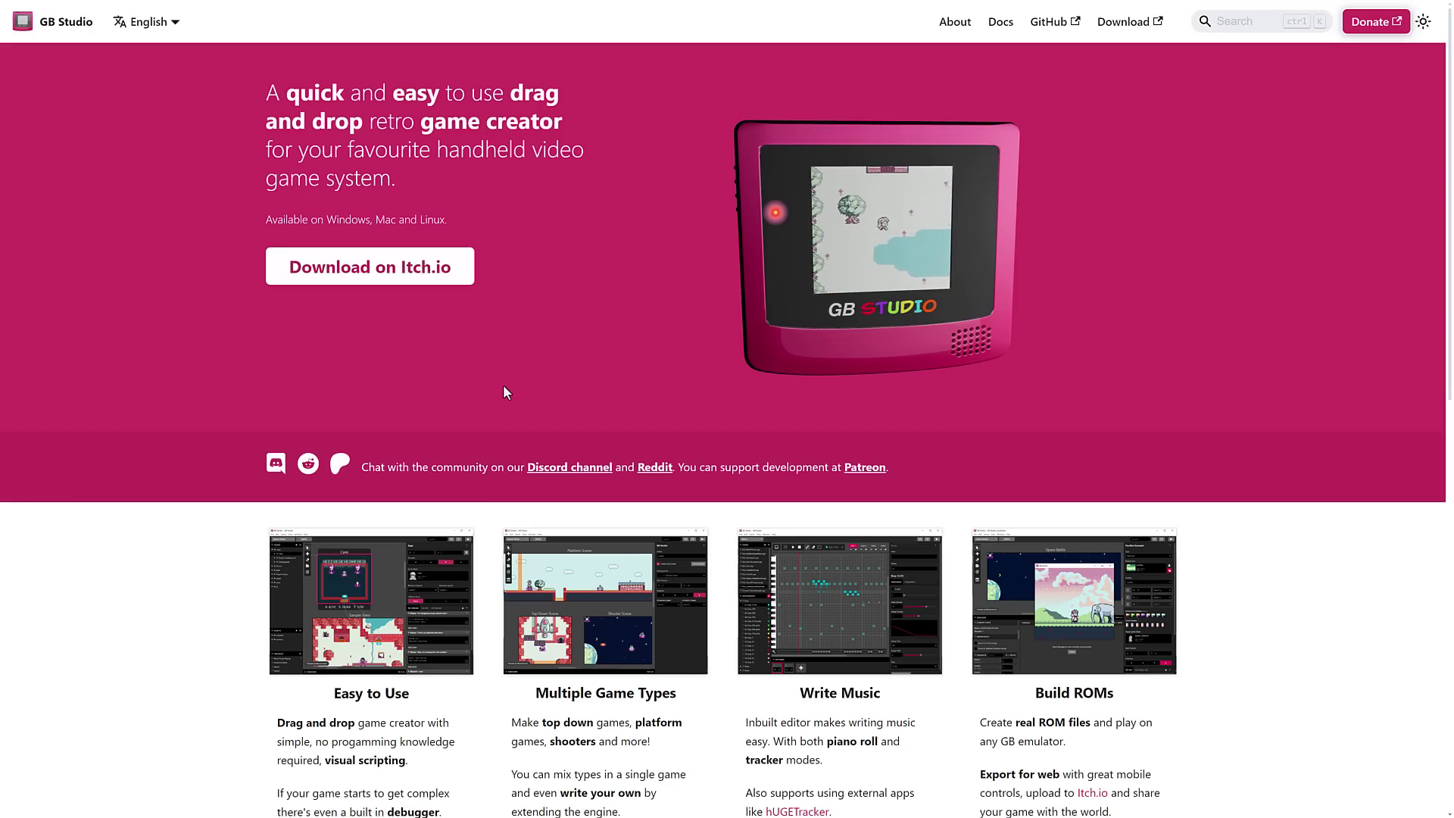
{"action": "key", "text": "ctrl+Tab"}
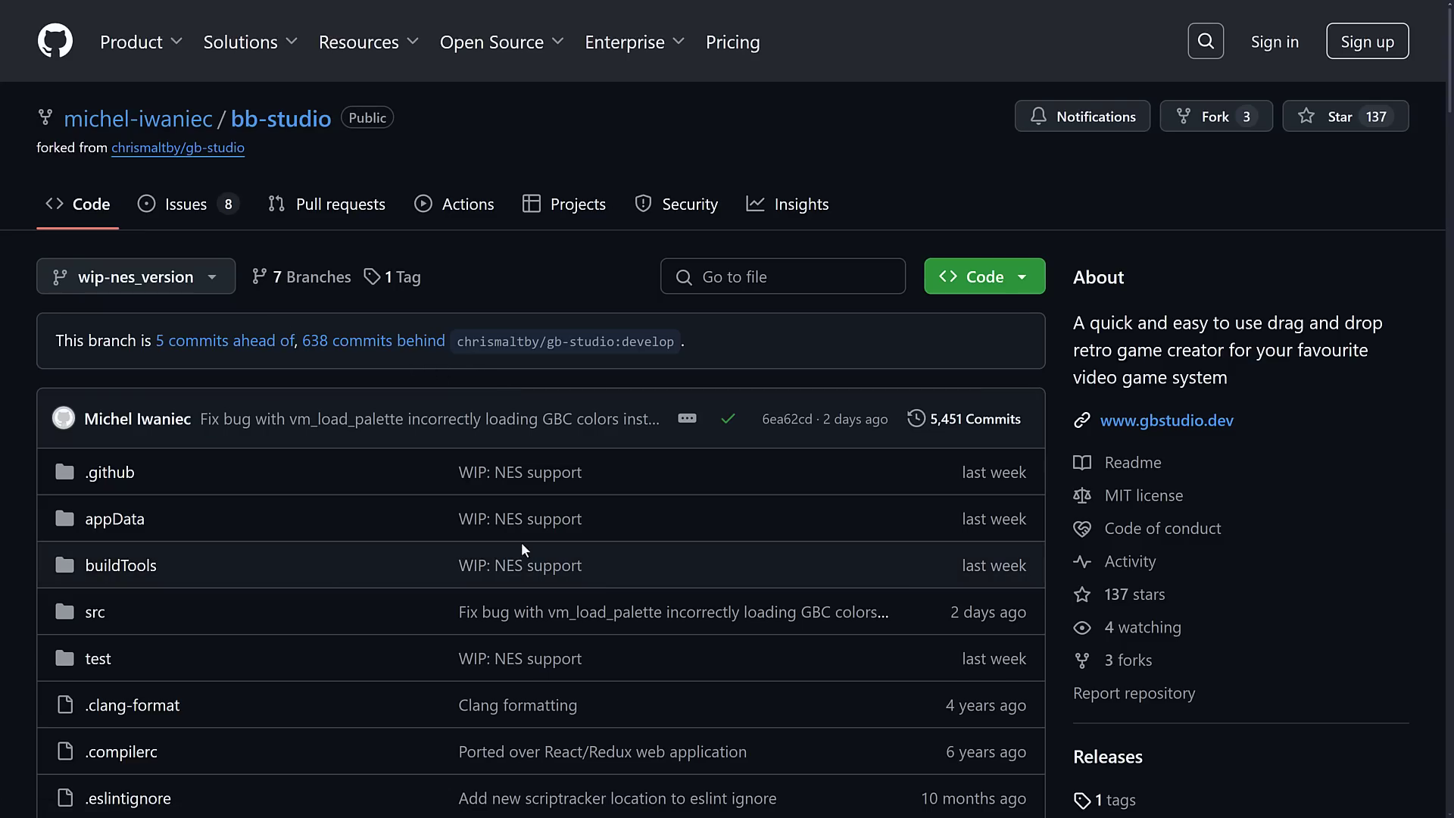
{"action": "key", "text": "ctrl+Tab"}
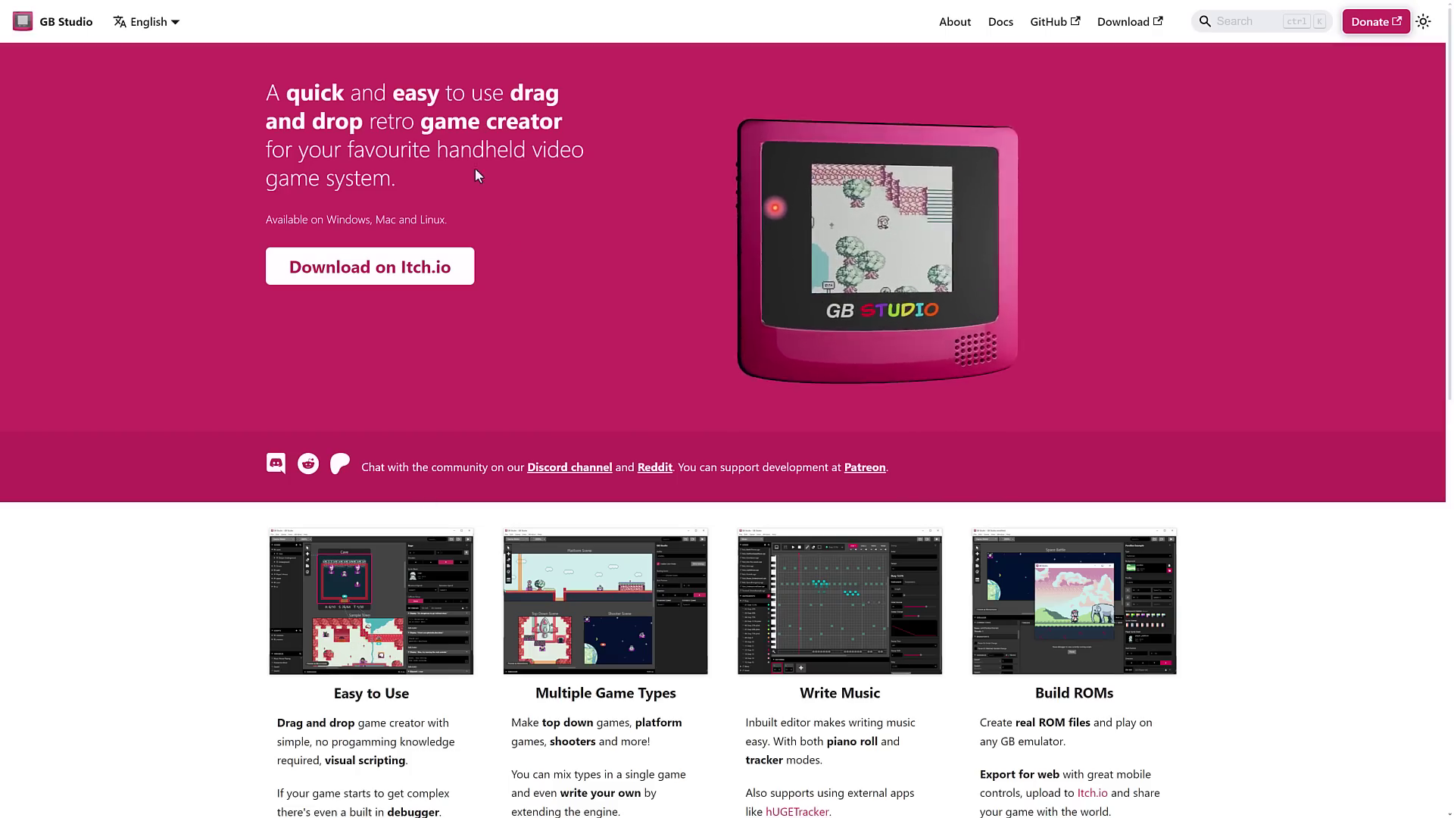